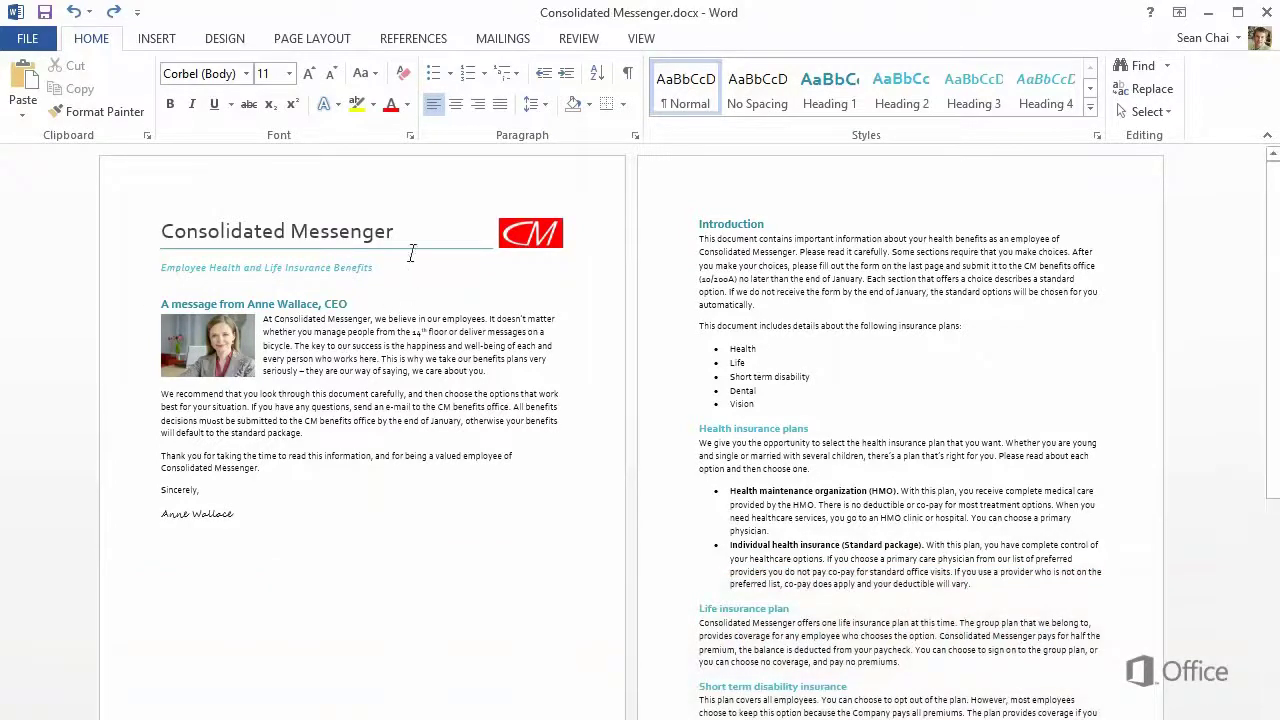
Step: Draw a large 3.39" by 6.19" rectangle in the page header over the letter text
{"action": "double_click", "coordinate": [396, 193]}
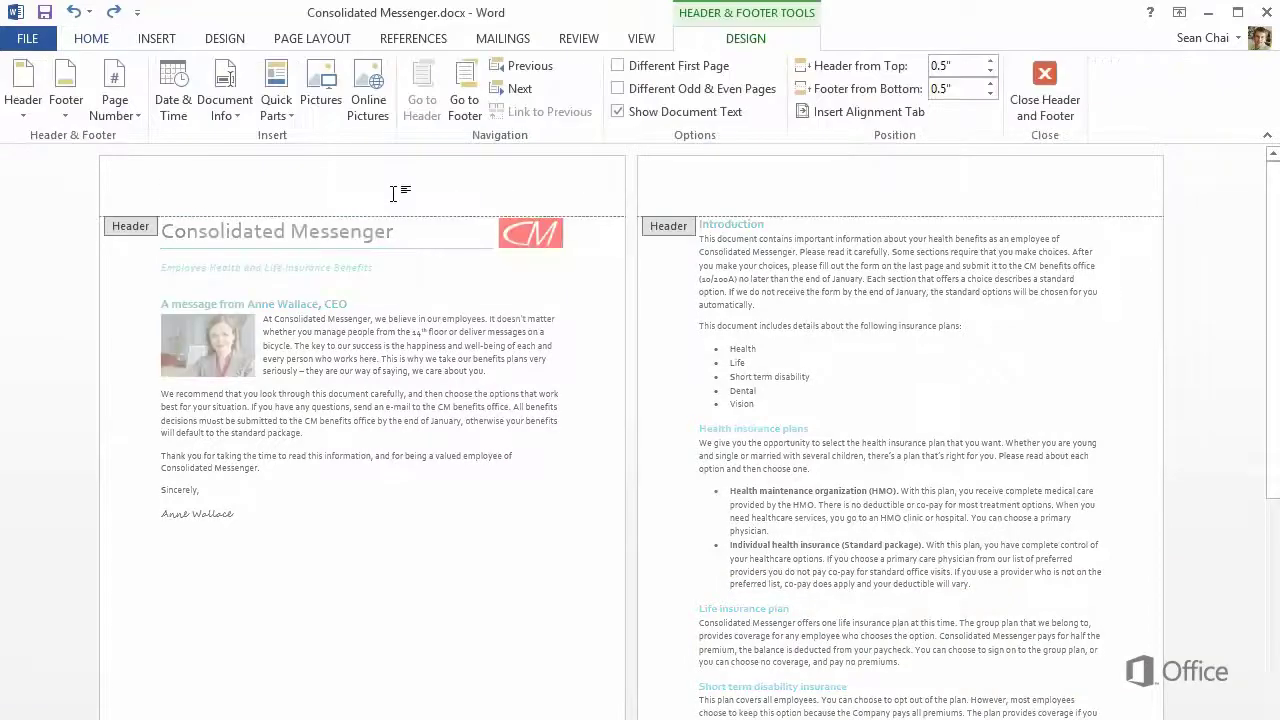
{"action": "left_click", "coordinate": [168, 44]}
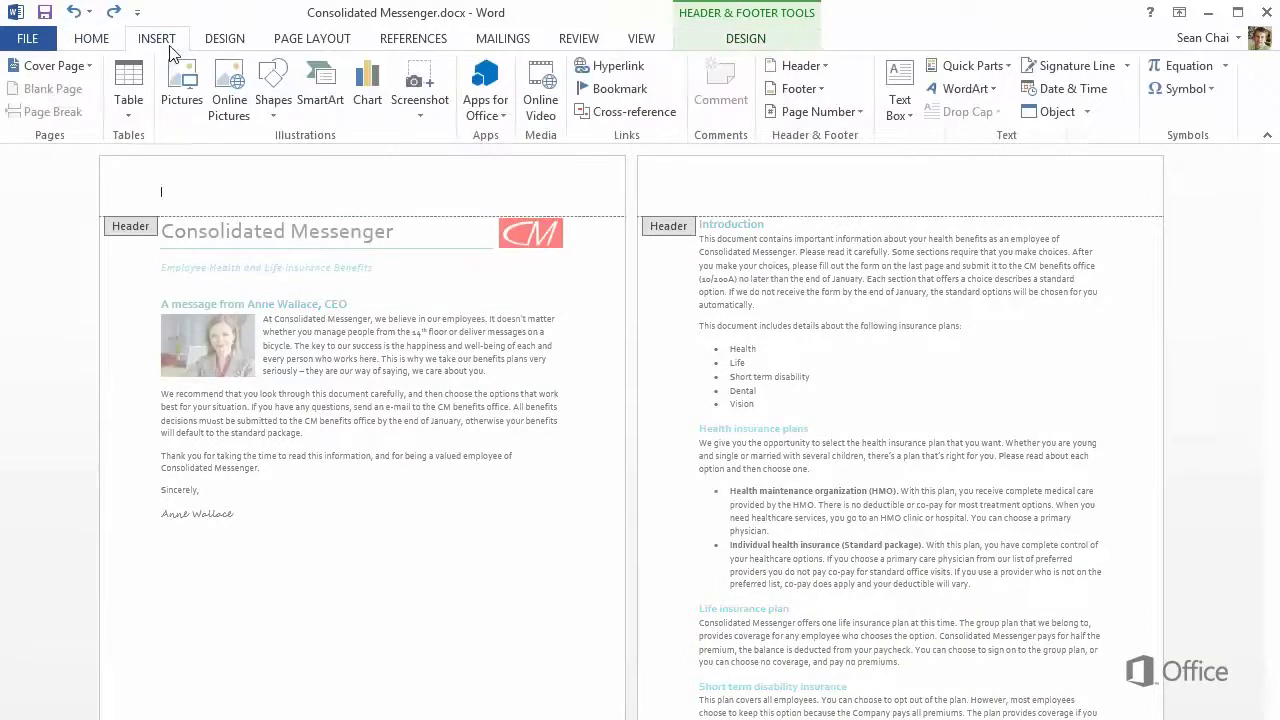
{"action": "left_click", "coordinate": [275, 84]}
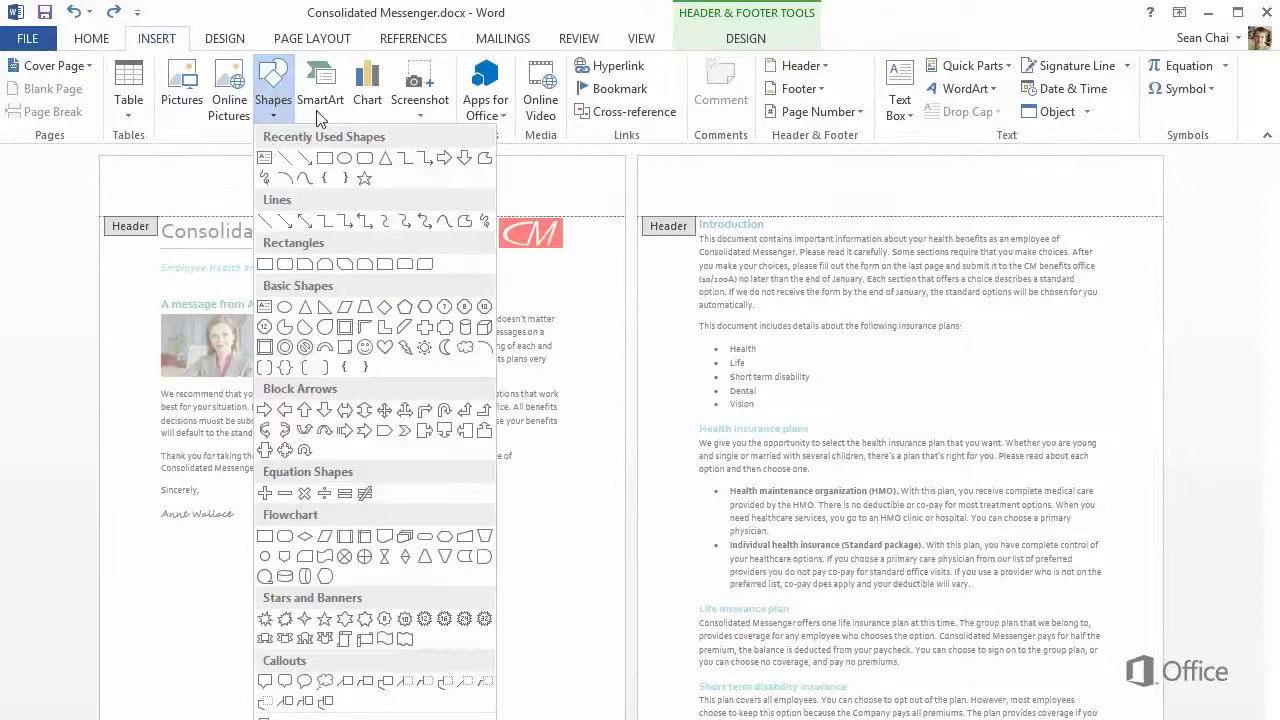
{"action": "key", "text": "Escape"}
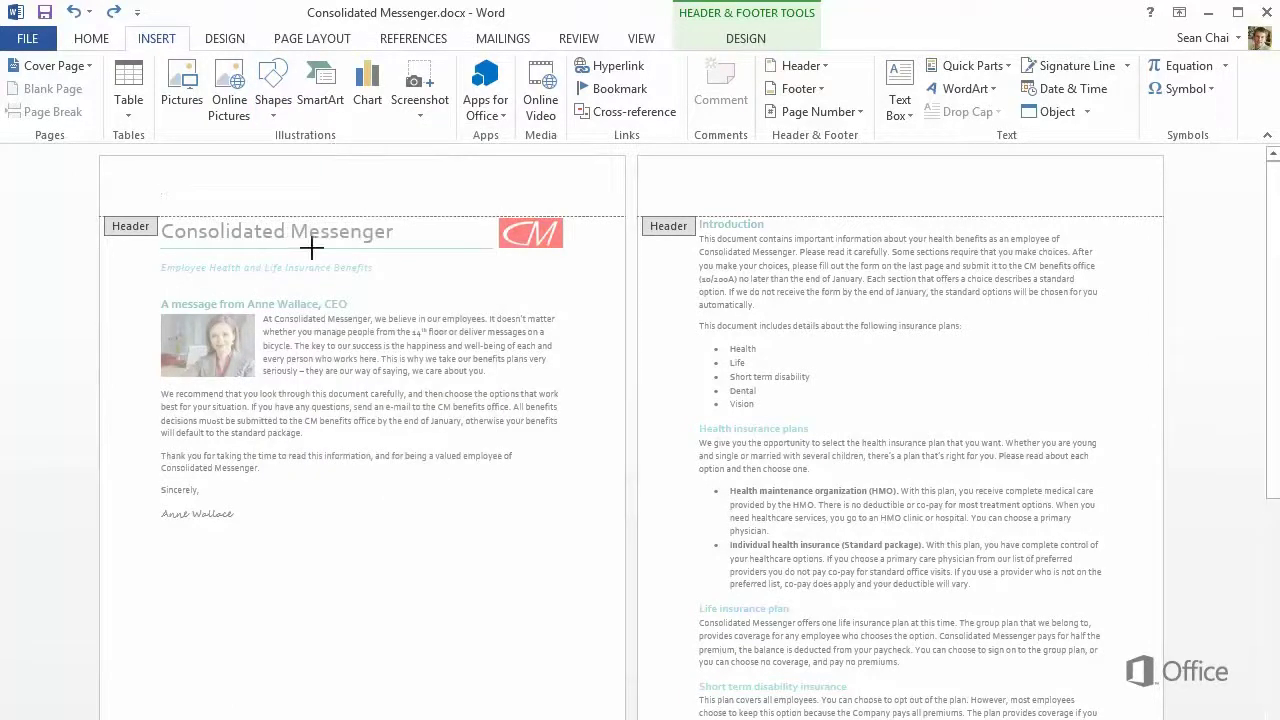
{"action": "mouse_move", "coordinate": [171, 392]}
{"action": "left_mouse_down"}
{"action": "mouse_move", "coordinate": [229, 516]}
{"action": "mouse_move", "coordinate": [556, 601]}
{"action": "left_mouse_up"}
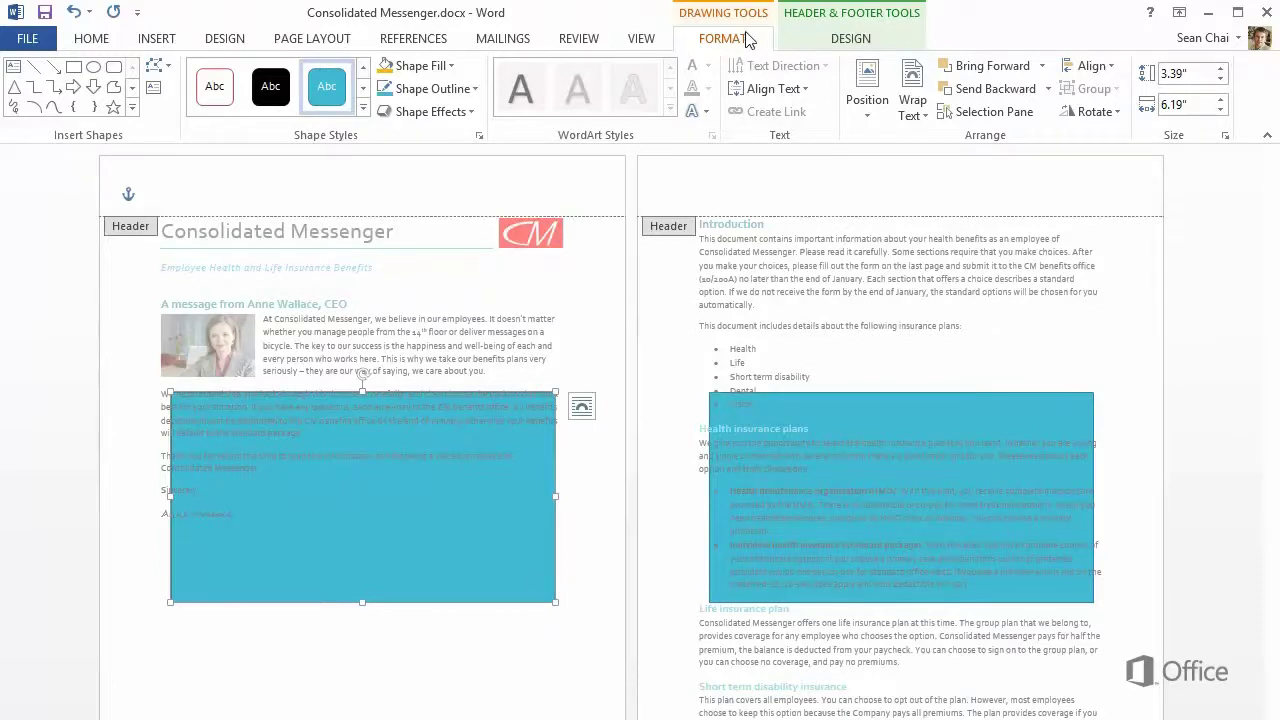
Step: Fill the header rectangle with the GuyPhone.png picture from a file
{"action": "left_click", "coordinate": [441, 68]}
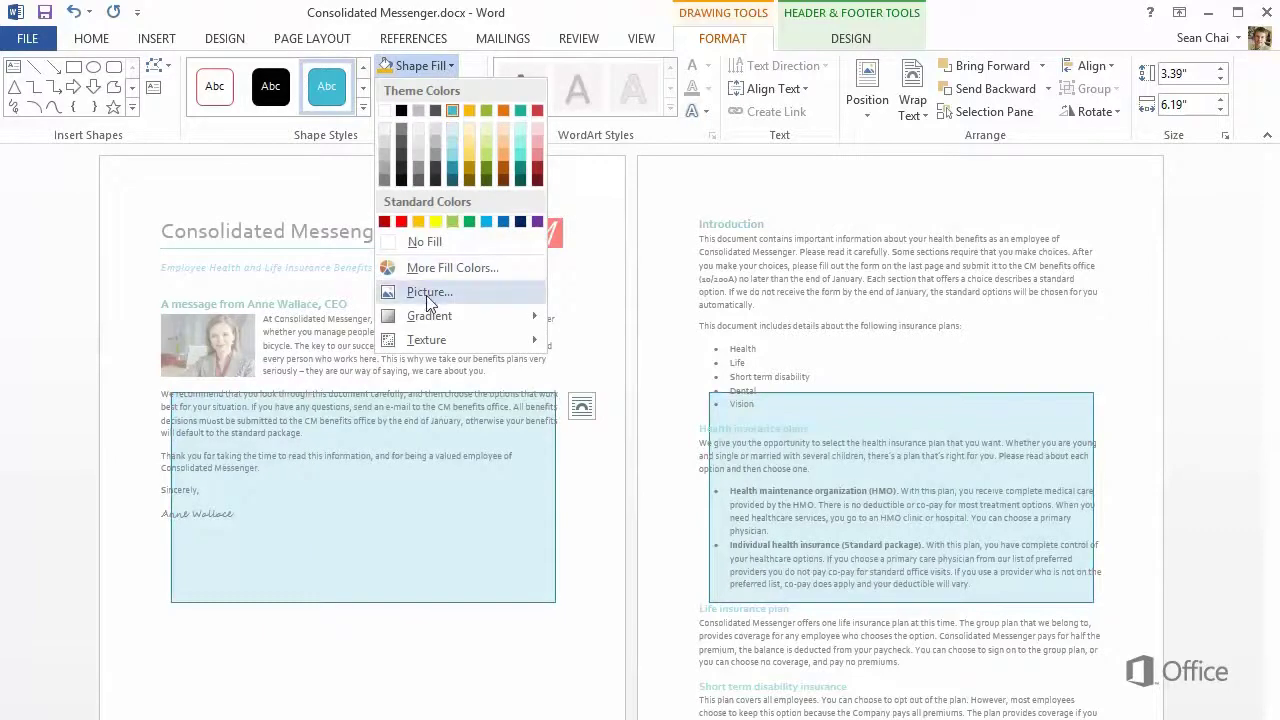
{"action": "left_click", "coordinate": [430, 293]}
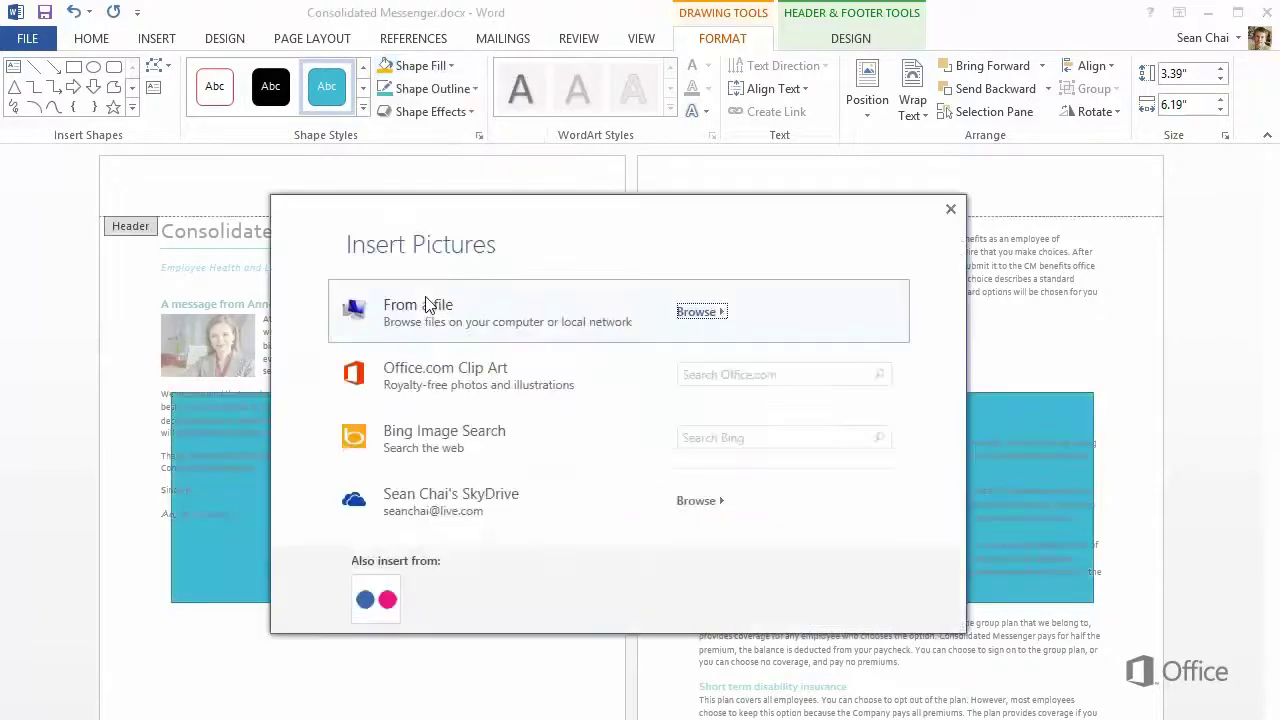
{"action": "left_click", "coordinate": [676, 316]}
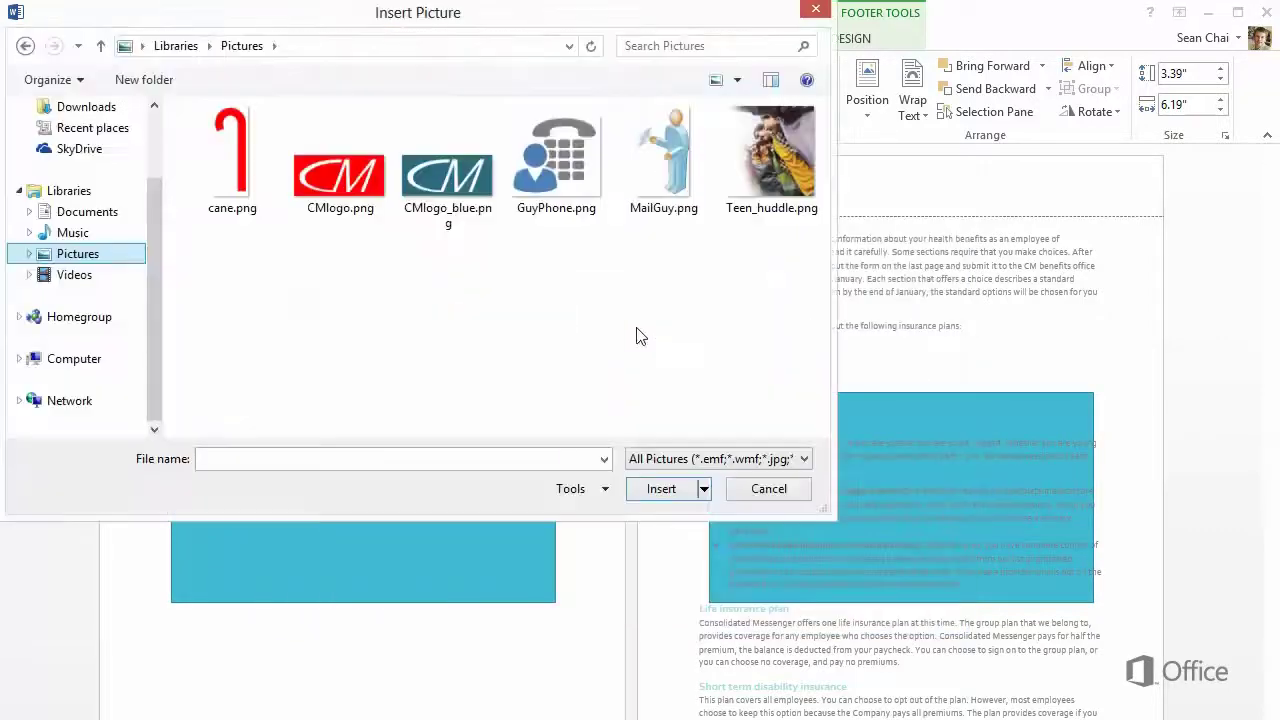
{"action": "left_click", "coordinate": [573, 177]}
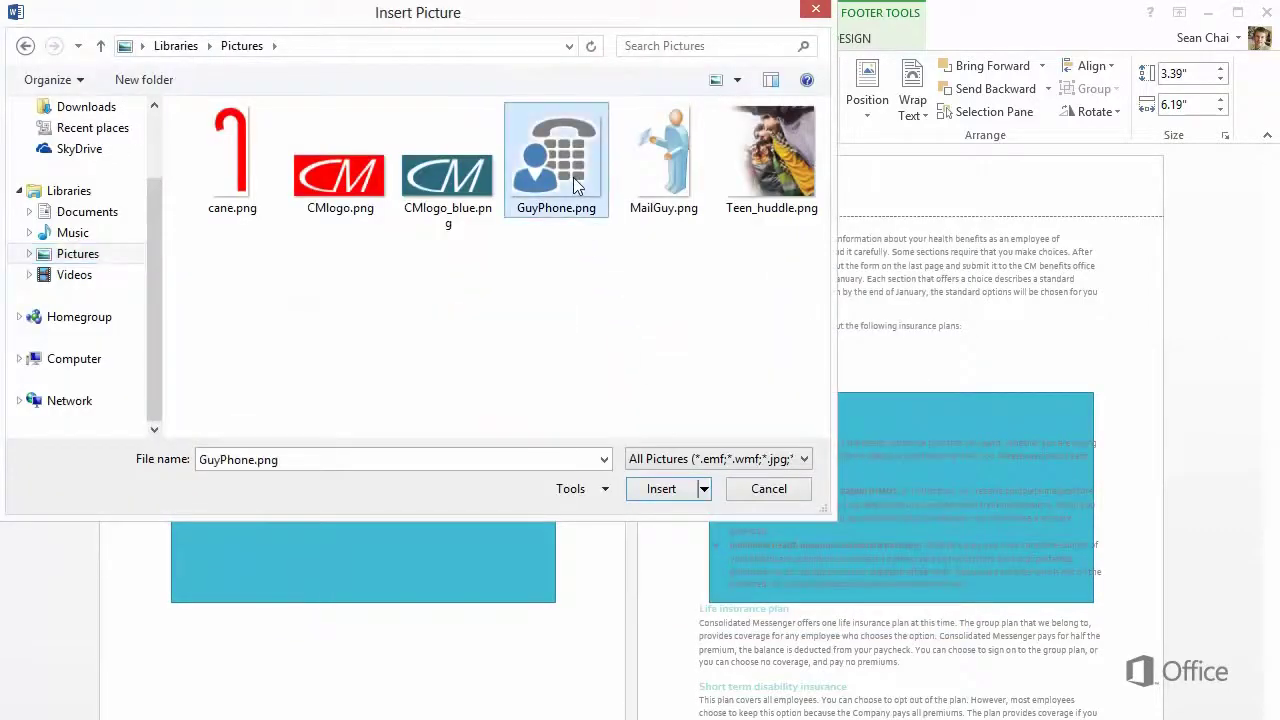
{"action": "left_click", "coordinate": [661, 489]}
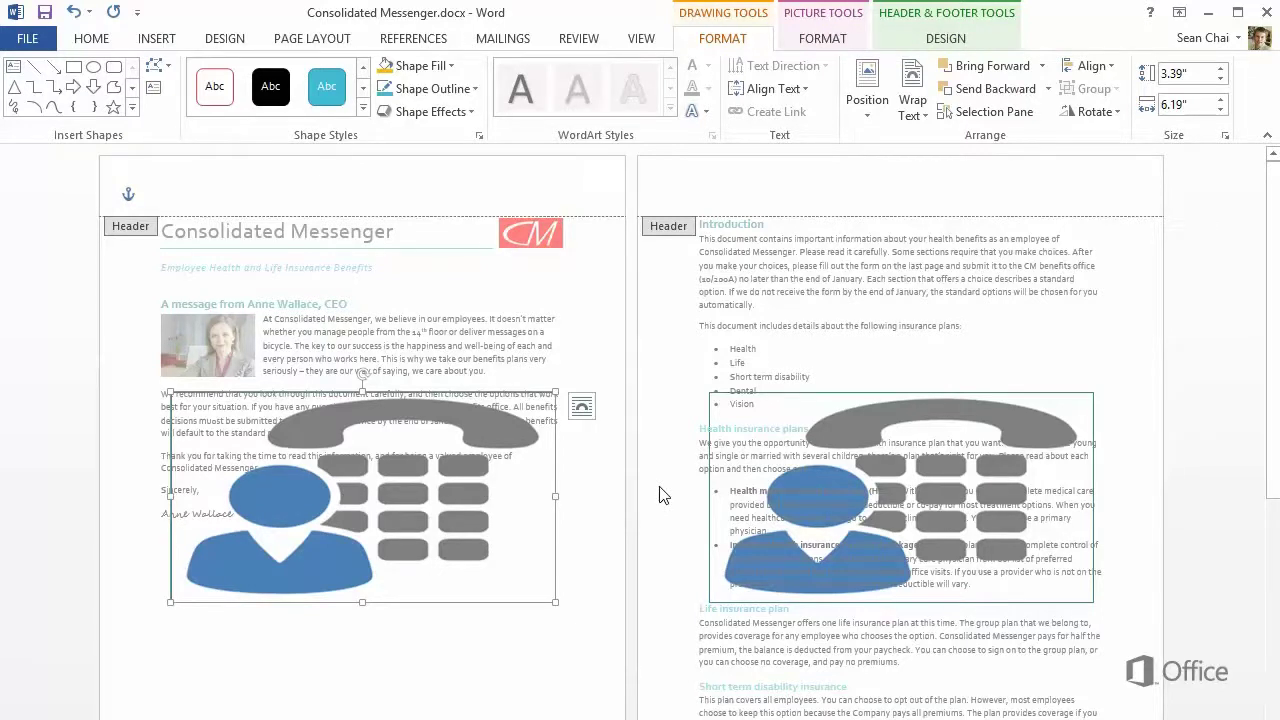
Step: Crop the picture with Fit and trim its empty left and right sides to 4.1" wide
{"action": "left_click", "coordinate": [790, 47]}
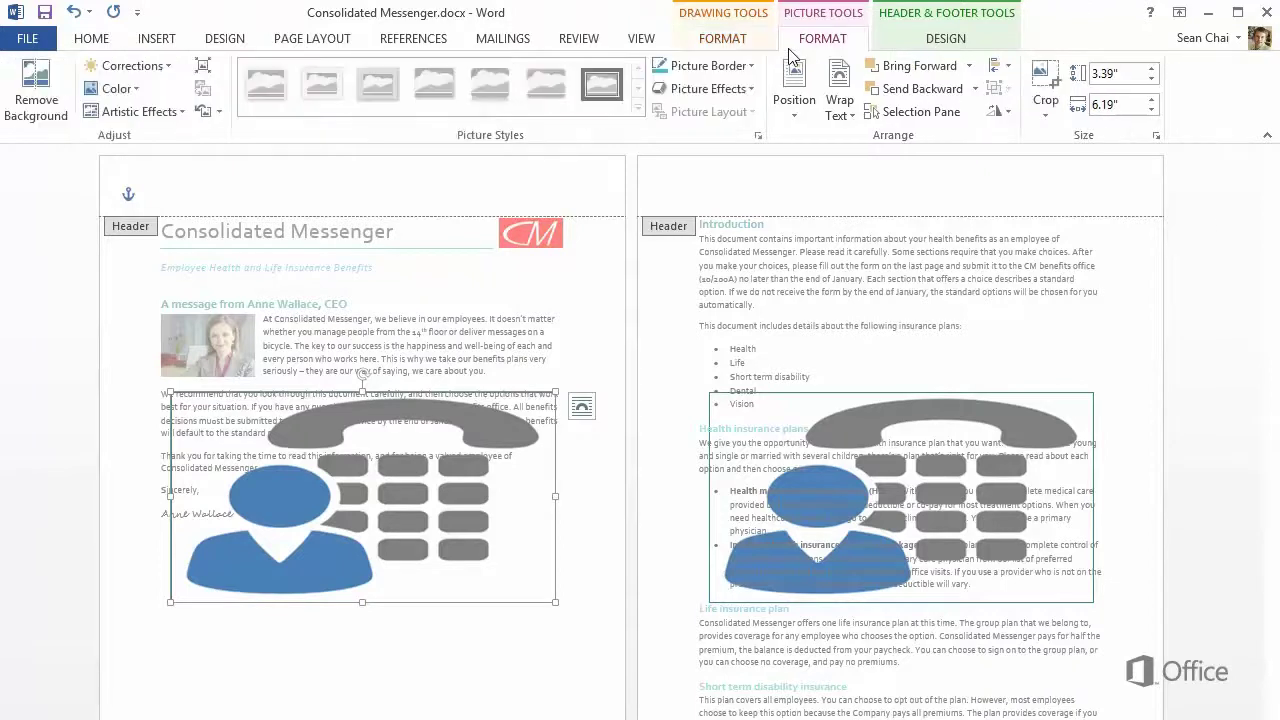
{"action": "left_click", "coordinate": [1042, 110]}
{"action": "left_click", "coordinate": [1097, 237]}
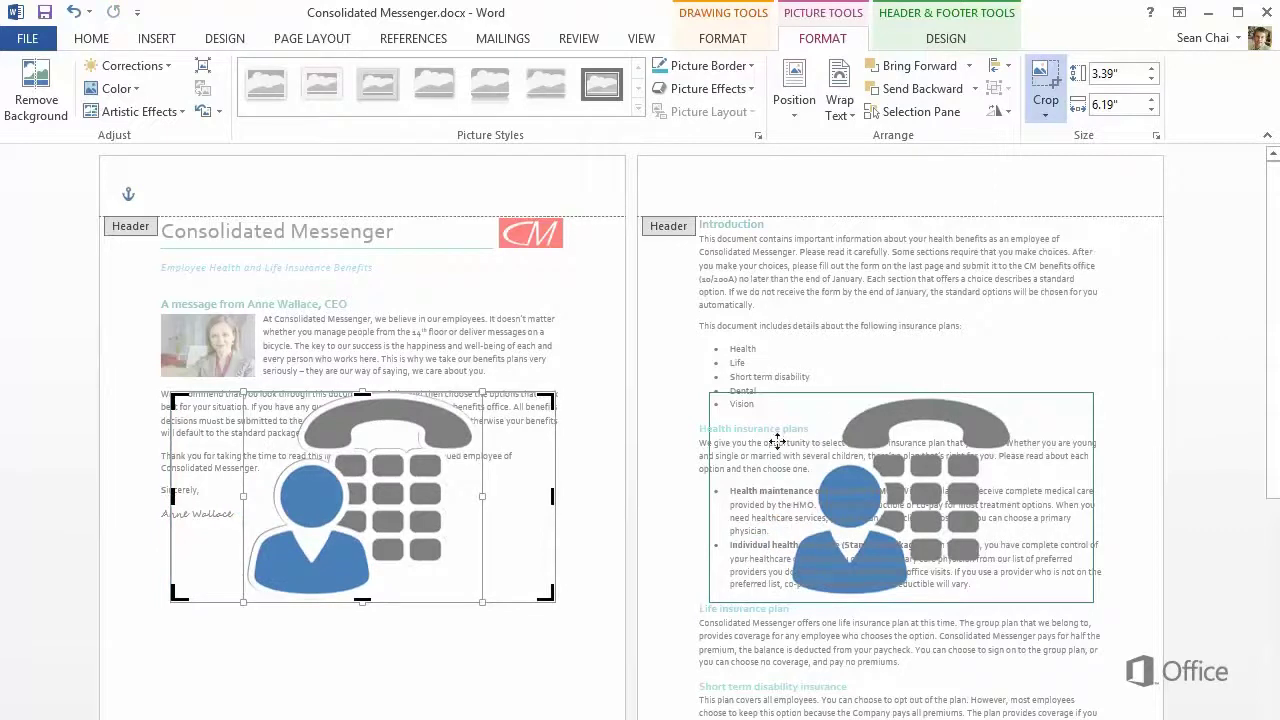
{"action": "left_click_drag", "start_coordinate": [555, 494], "coordinate": [474, 497]}
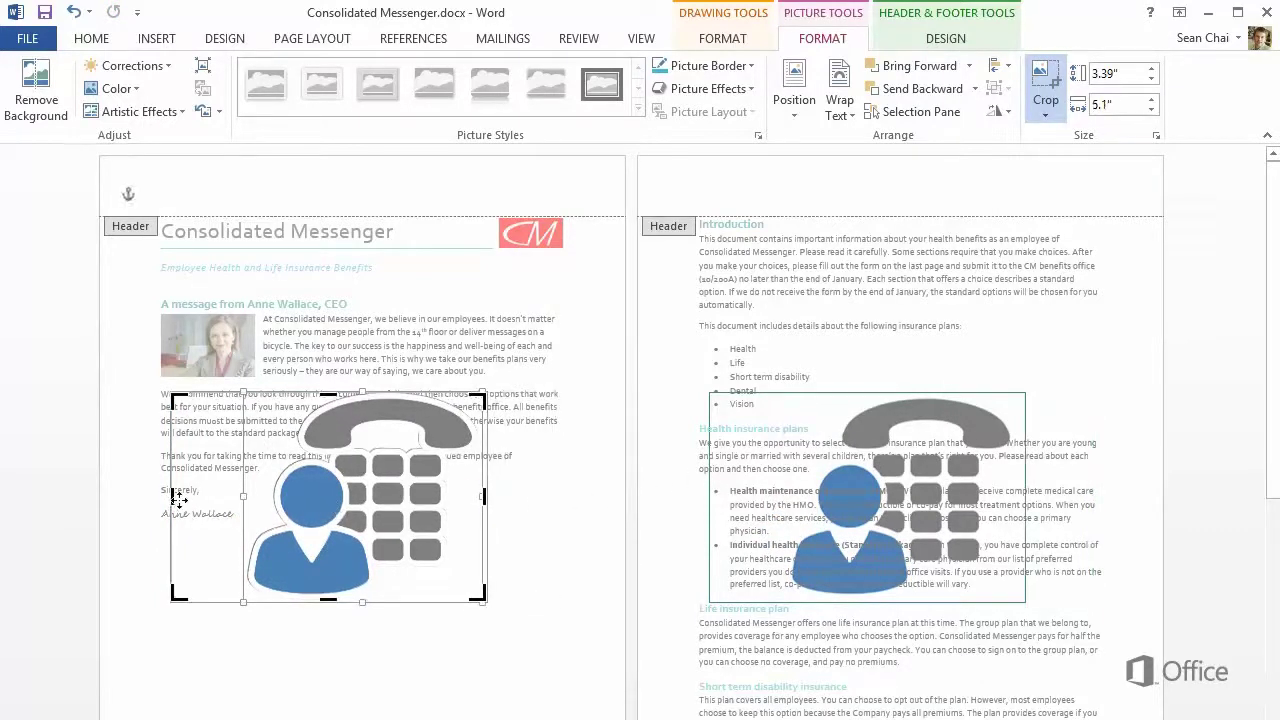
{"action": "left_click_drag", "start_coordinate": [170, 494], "coordinate": [231, 497]}
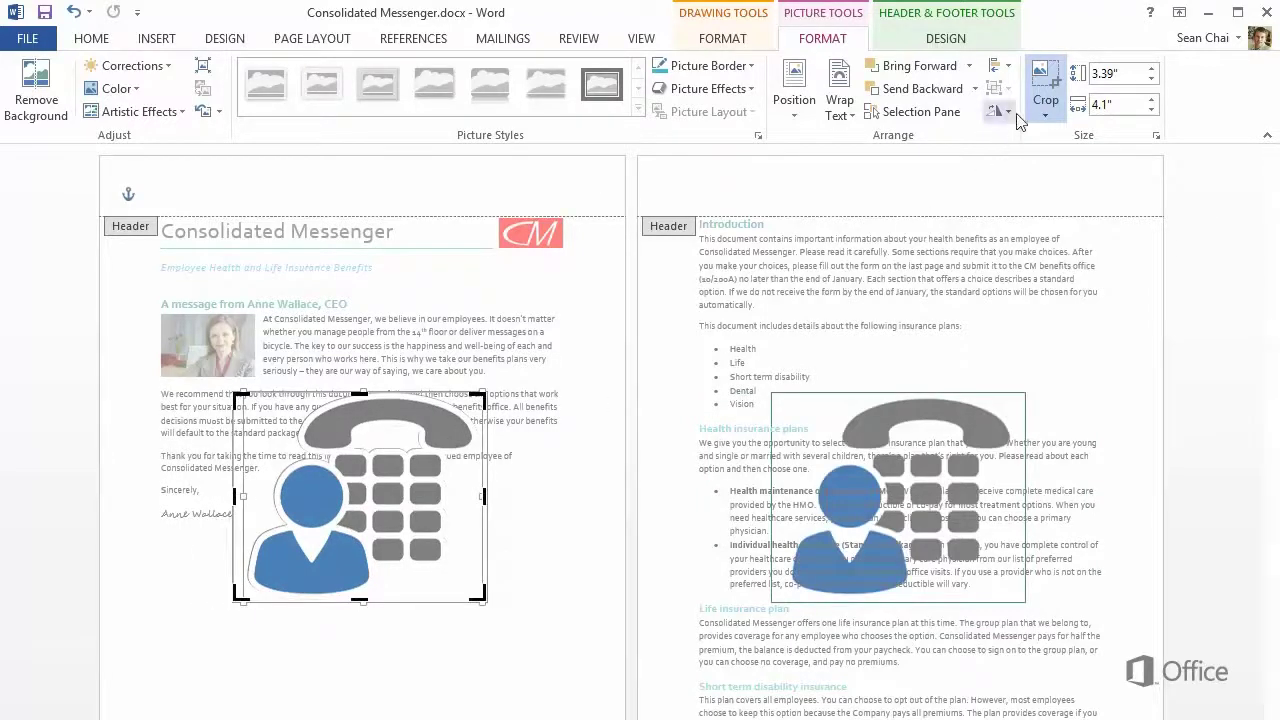
{"action": "left_click", "coordinate": [1041, 84]}
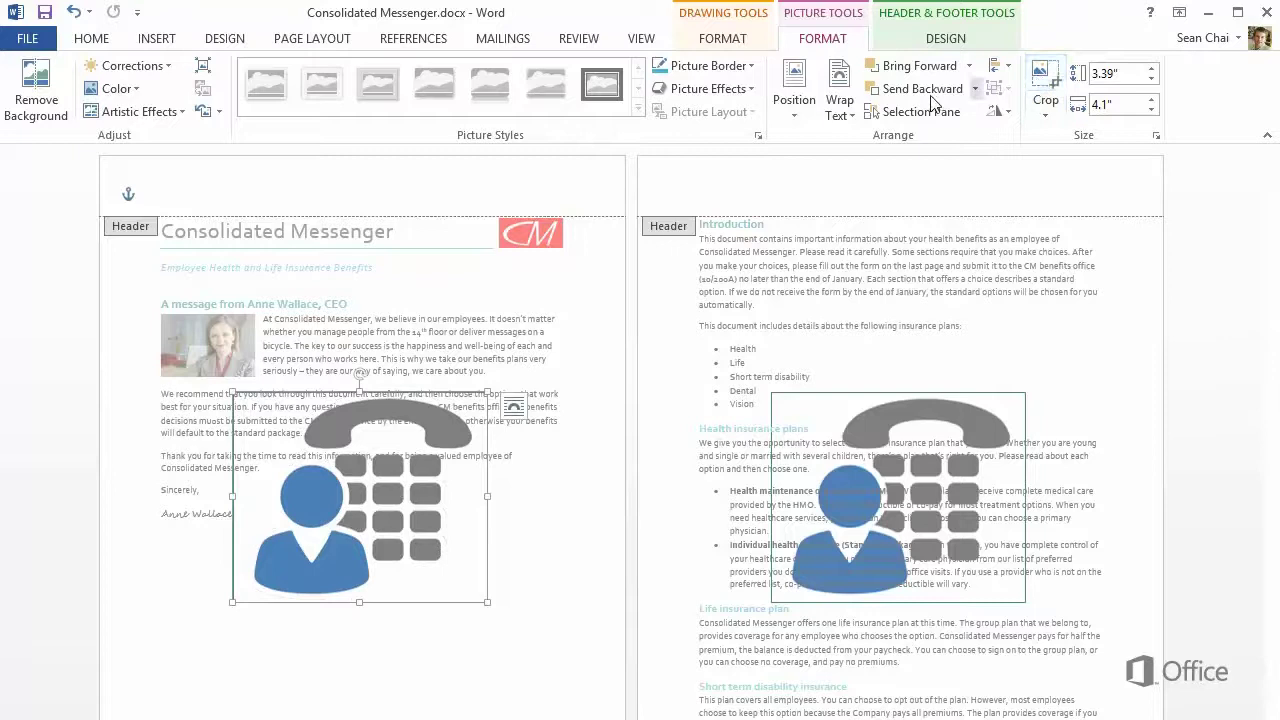
Step: Remove the phone picture's outline, resize it from the corner and move it lower
{"action": "left_click", "coordinate": [730, 42]}
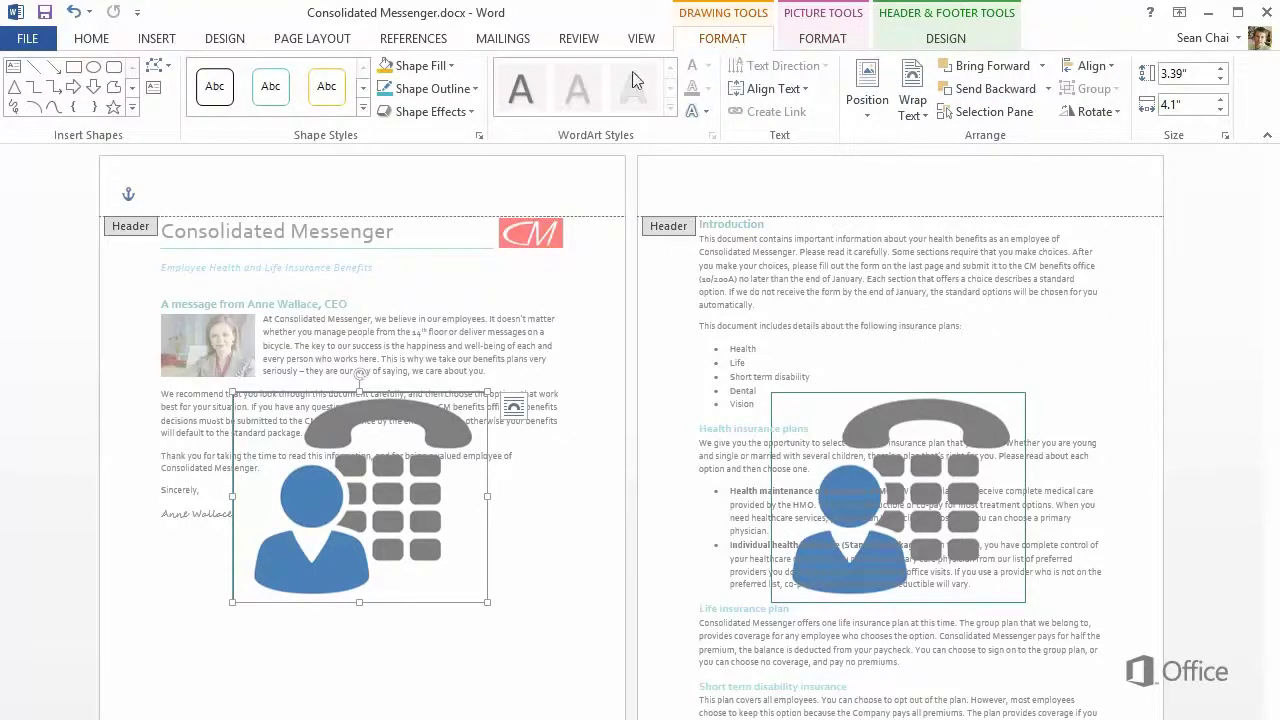
{"action": "left_click", "coordinate": [468, 89]}
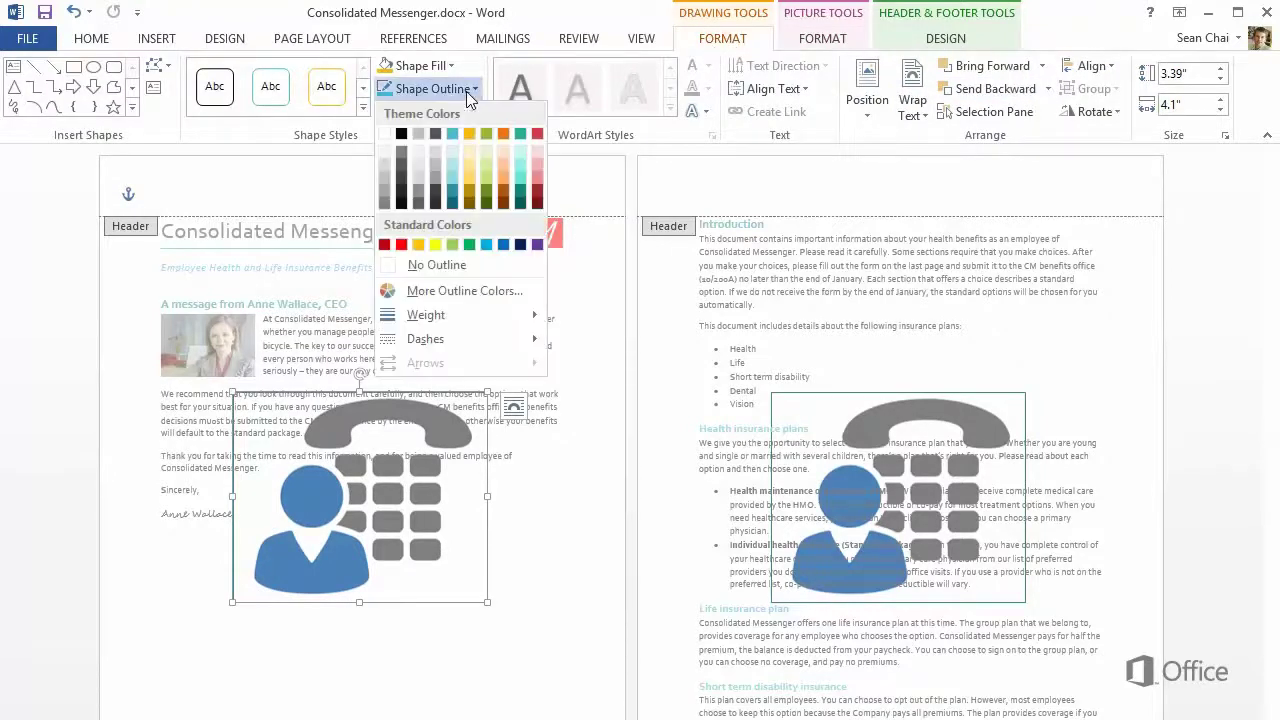
{"action": "left_click", "coordinate": [443, 264]}
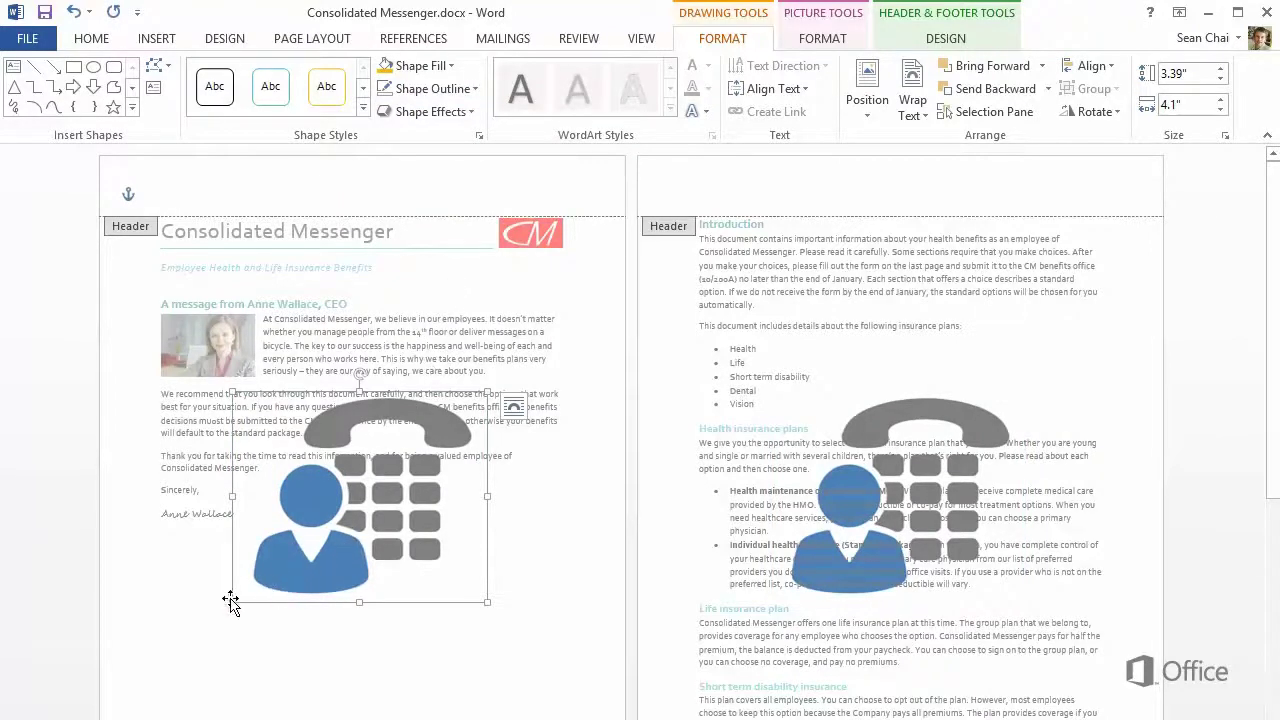
{"action": "mouse_move", "coordinate": [230, 600]}
{"action": "left_mouse_down"}
{"action": "mouse_move", "coordinate": [191, 700]}
{"action": "mouse_move", "coordinate": [160, 643]}
{"action": "mouse_move", "coordinate": [149, 646]}
{"action": "mouse_move", "coordinate": [251, 594]}
{"action": "left_mouse_up"}
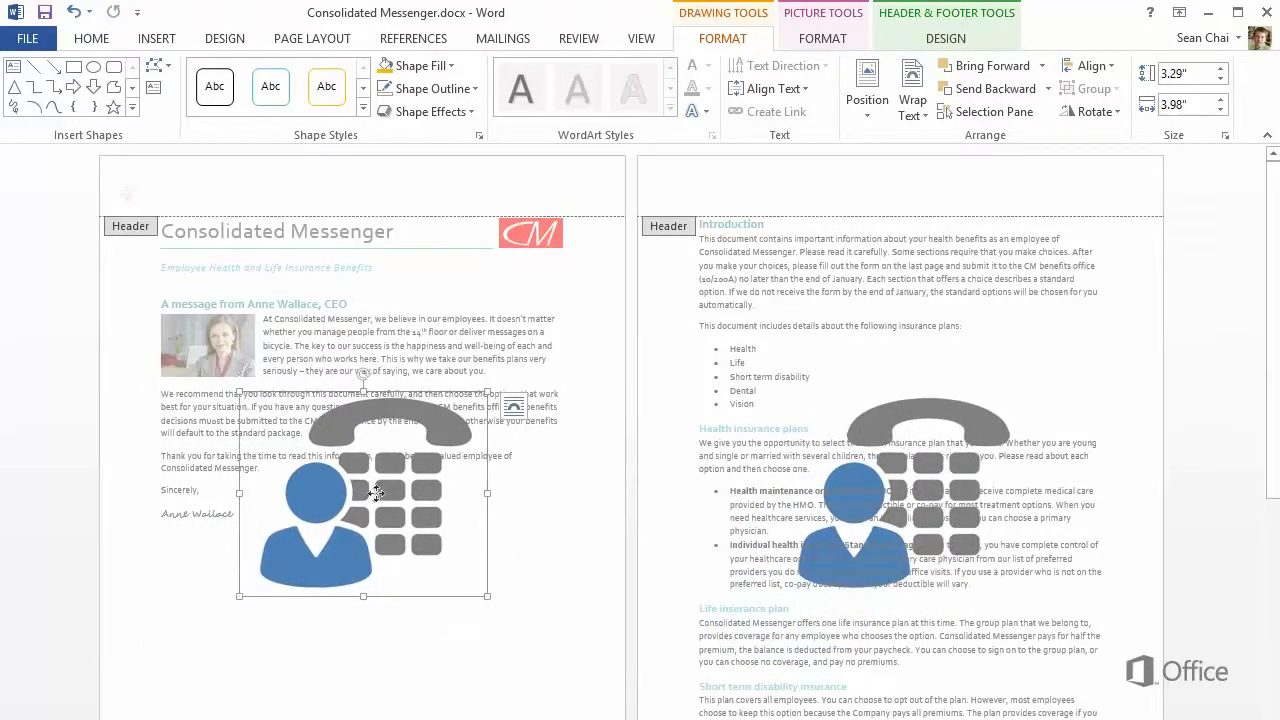
{"action": "left_click_drag", "start_coordinate": [381, 489], "coordinate": [416, 568]}
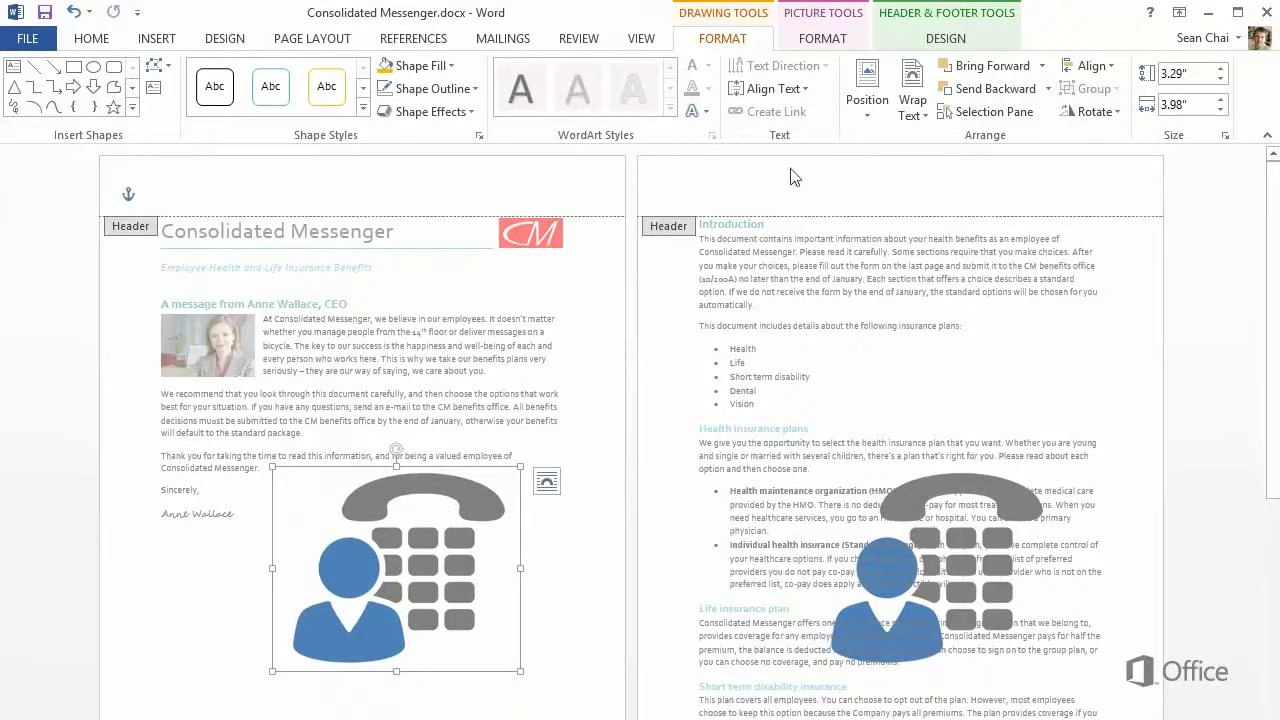
Step: Align the phone picture to the centre and middle of the page
{"action": "left_click", "coordinate": [1072, 76]}
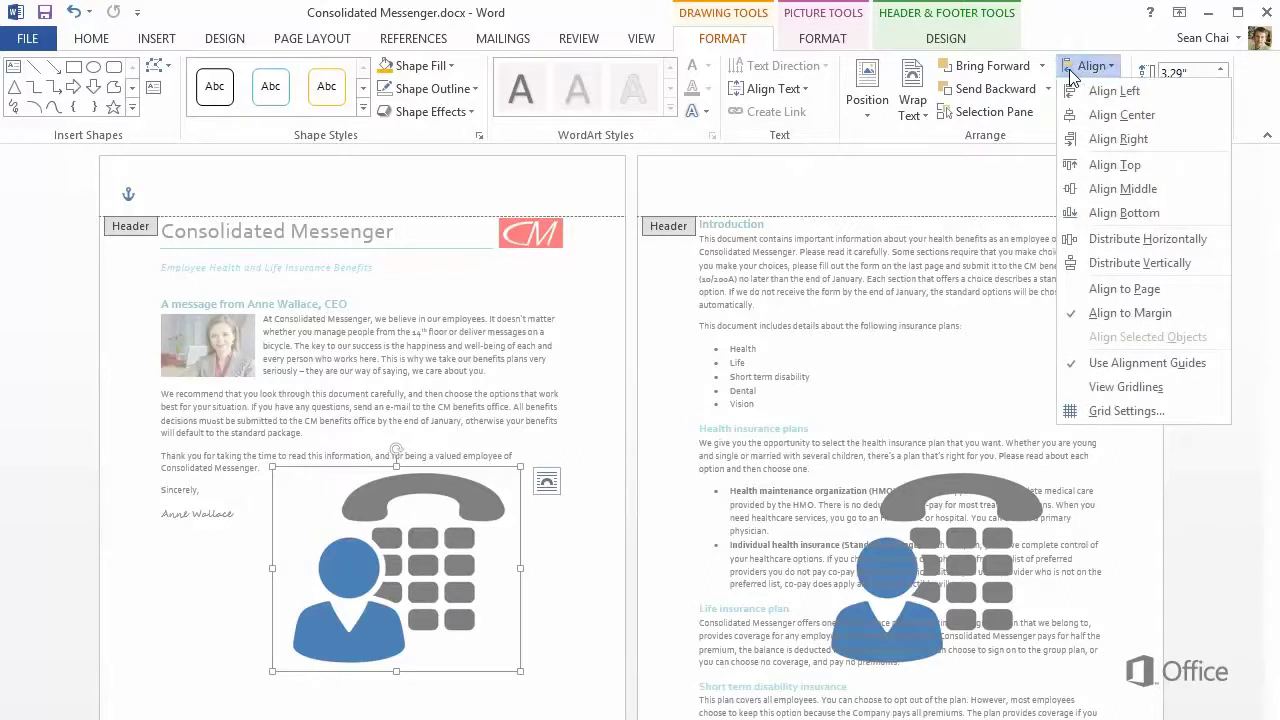
{"action": "left_click", "coordinate": [1100, 114]}
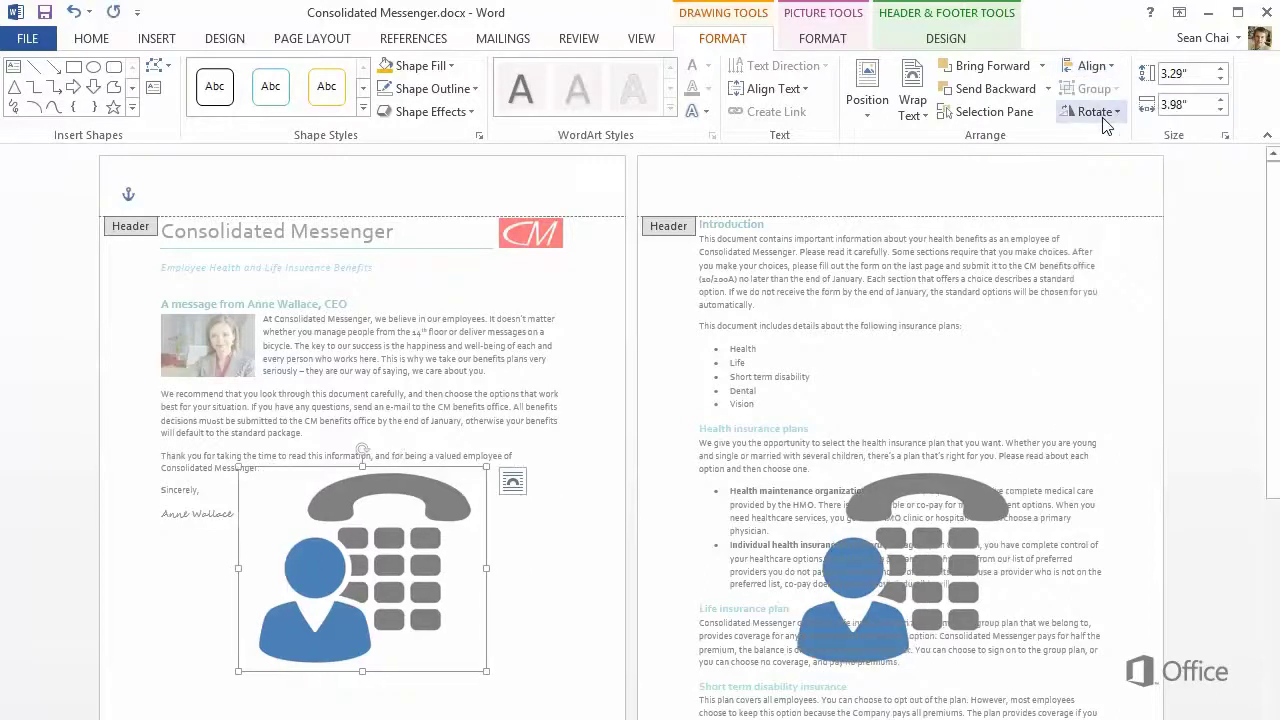
{"action": "left_click", "coordinate": [1088, 66]}
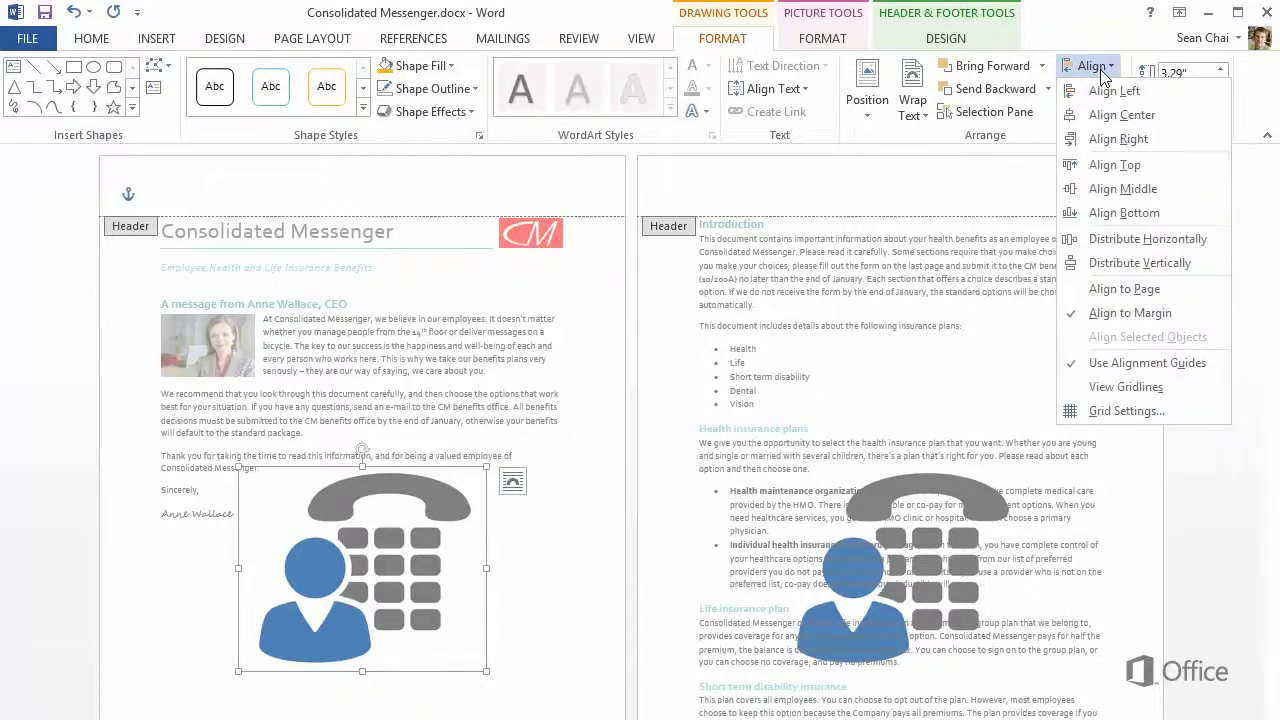
{"action": "left_click", "coordinate": [1116, 190]}
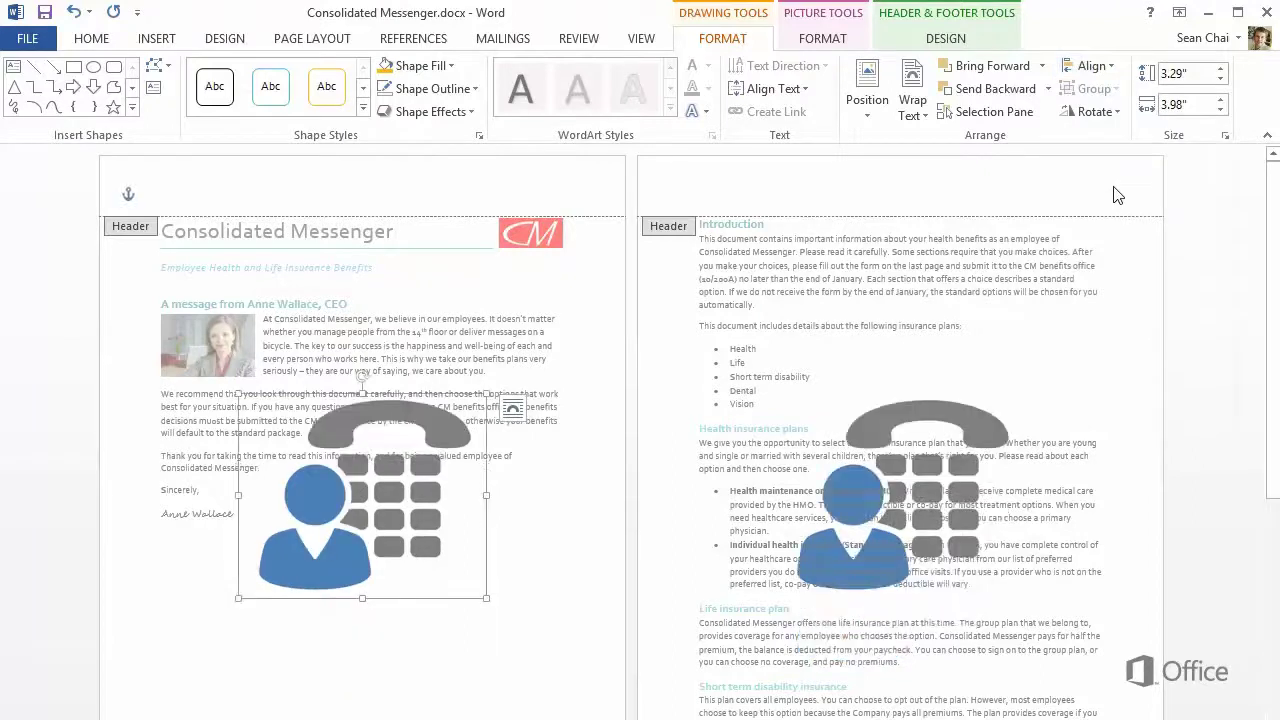
Step: Set the picture's fill transparency to 60% in the Format Picture pane
{"action": "left_click", "coordinate": [480, 137]}
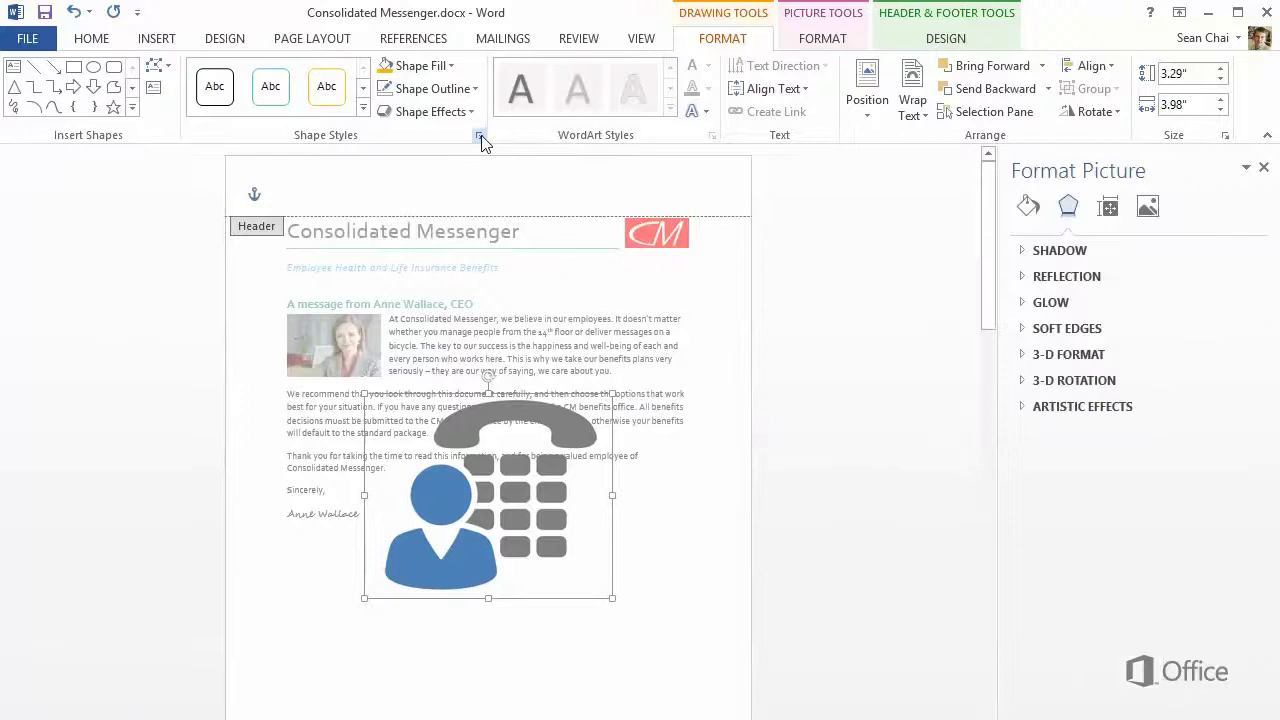
{"action": "left_click", "coordinate": [1028, 208]}
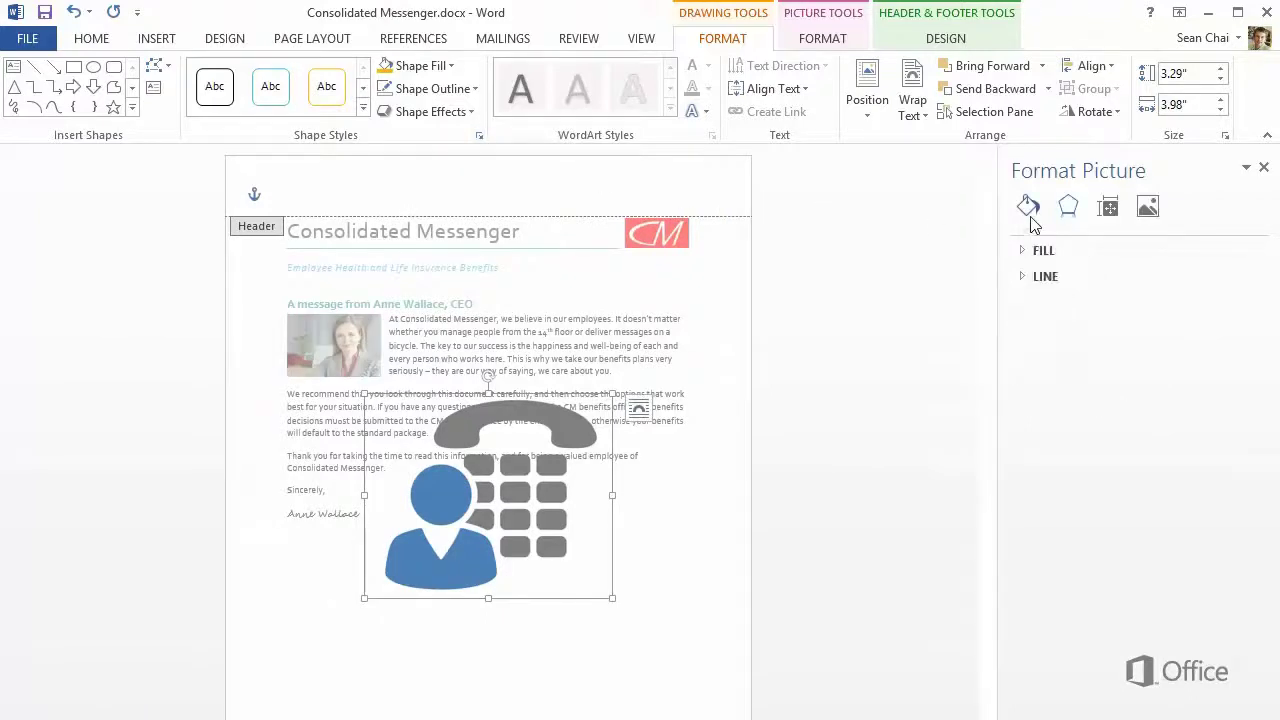
{"action": "left_click", "coordinate": [1040, 250]}
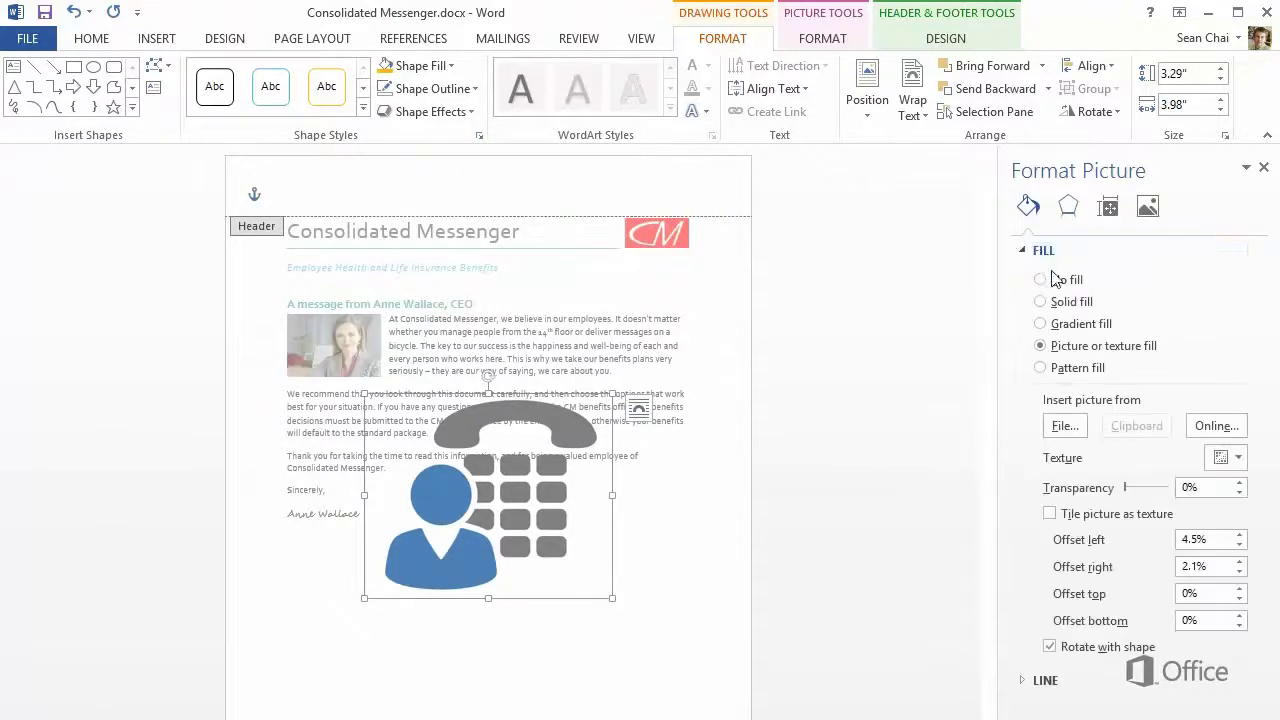
{"action": "left_click_drag", "start_coordinate": [1127, 488], "coordinate": [1154, 489]}
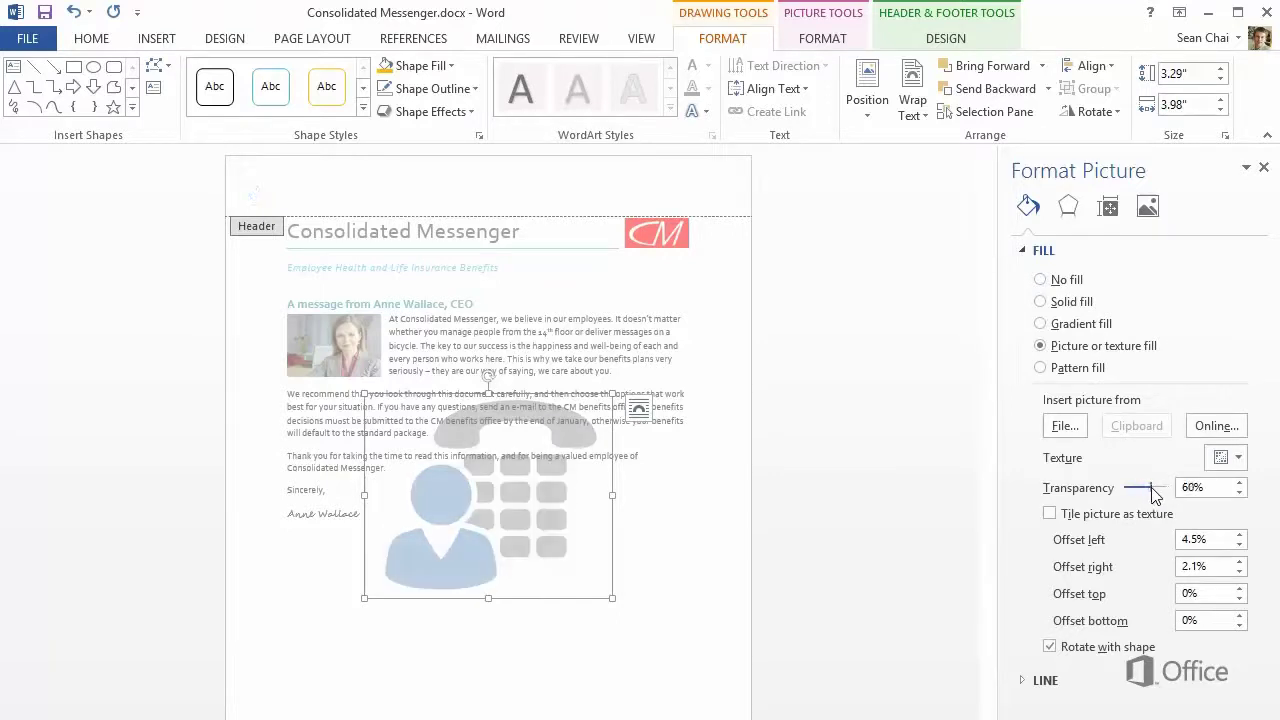
Step: Review the picture corrections, colour and effects settings in the Format Picture pane
{"action": "left_click", "coordinate": [1148, 210]}
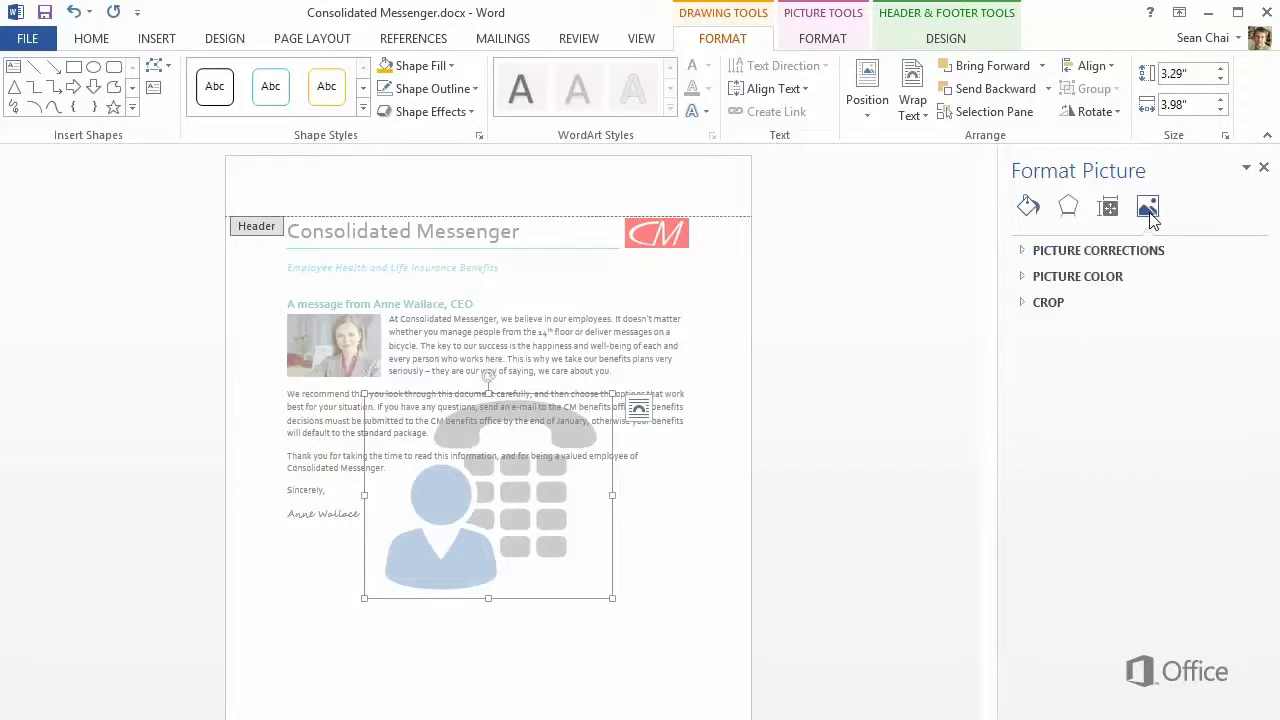
{"action": "left_click", "coordinate": [1022, 251]}
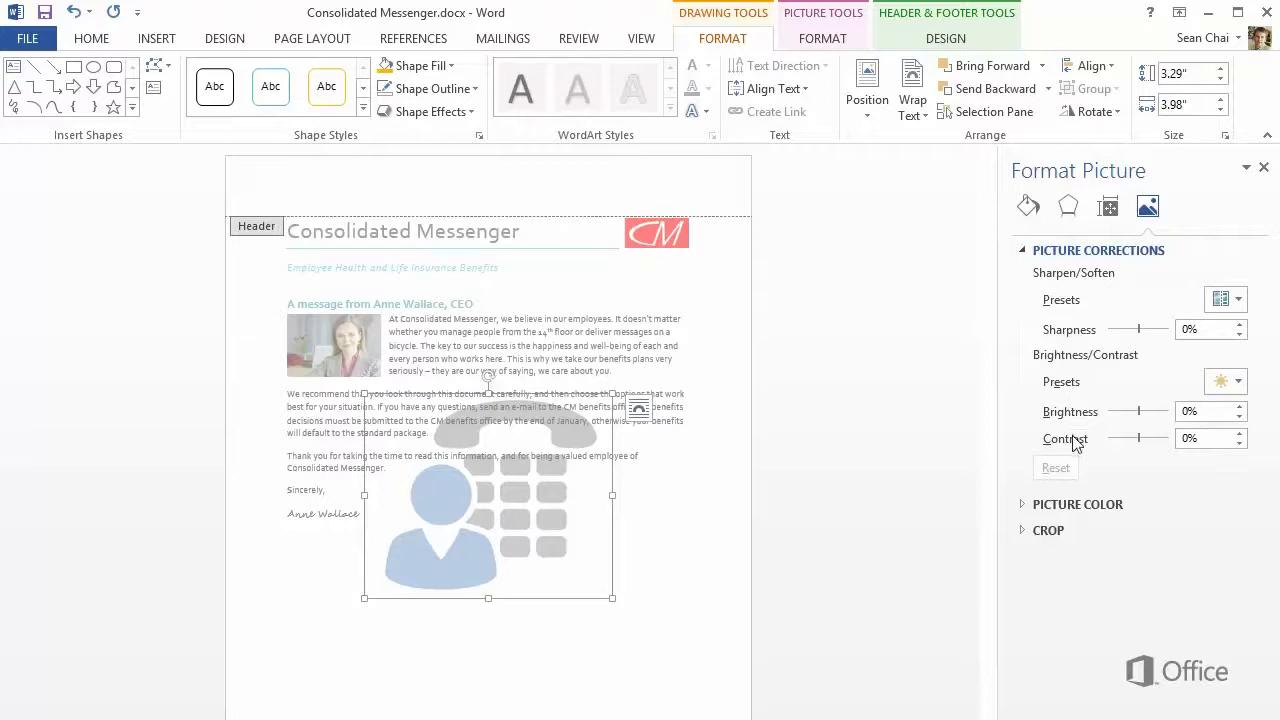
{"action": "left_click", "coordinate": [1022, 504]}
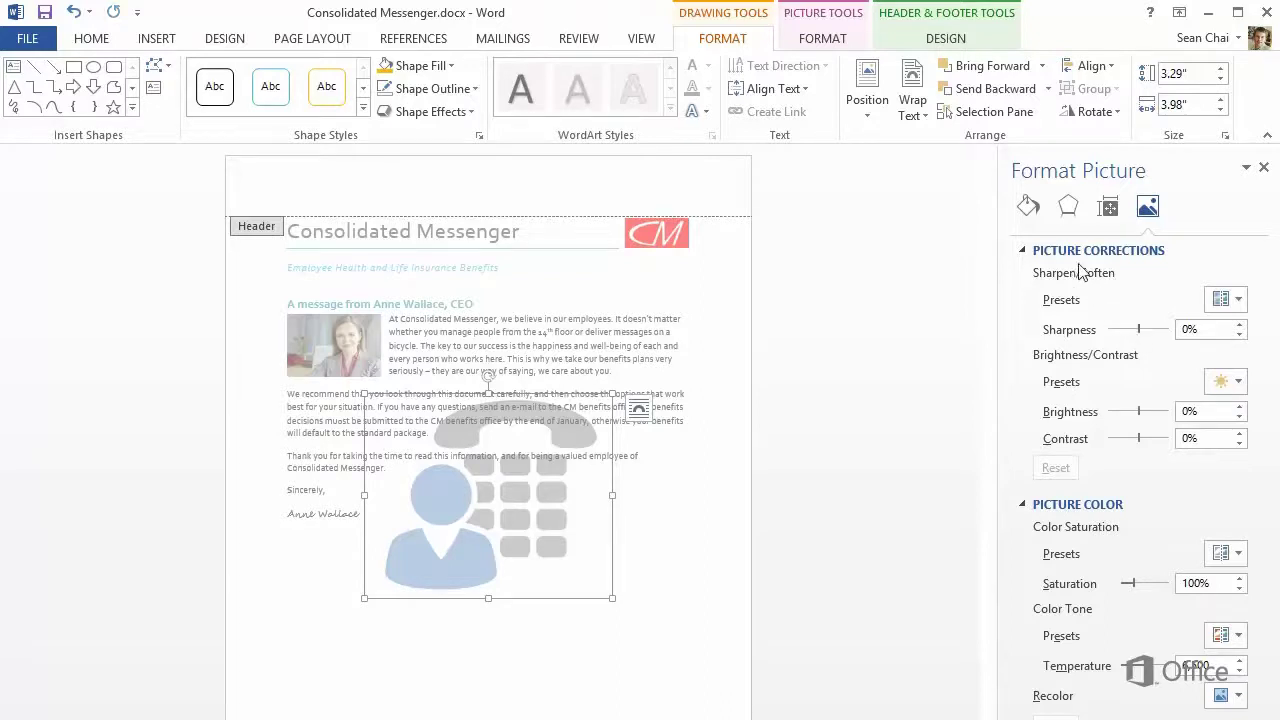
{"action": "left_click", "coordinate": [1068, 210]}
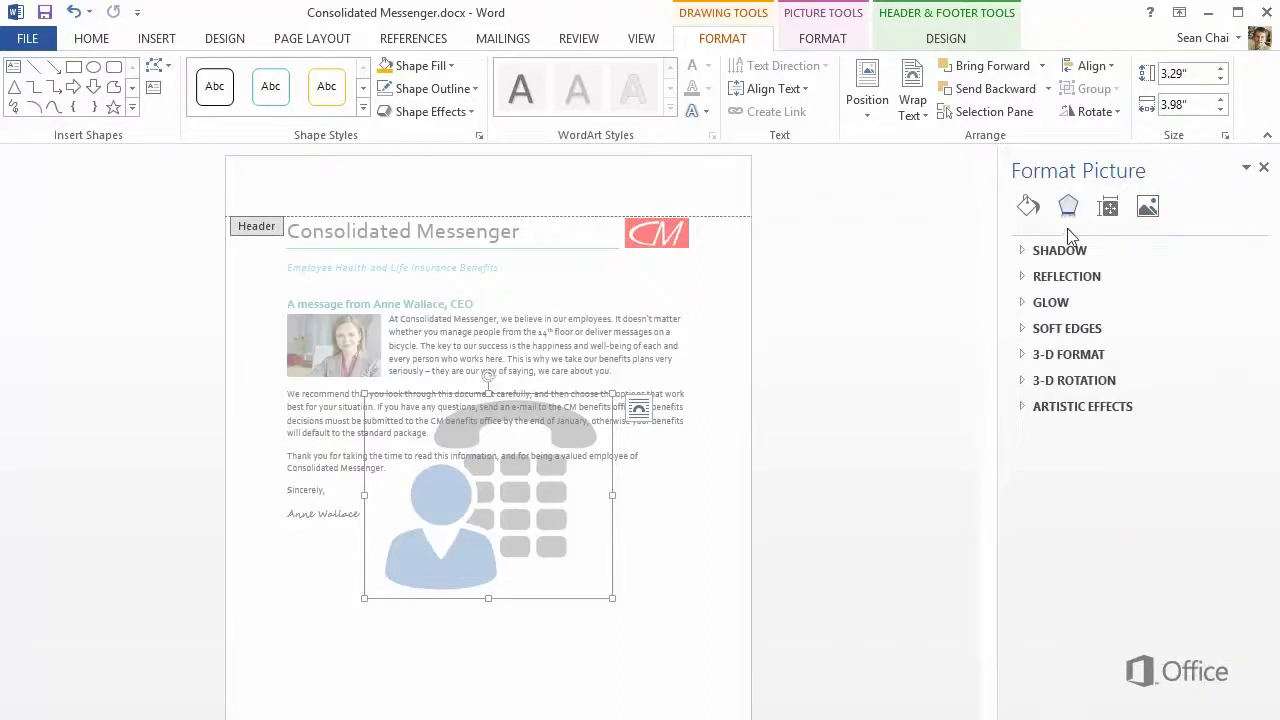
Step: Apply the Line Drawing artistic effect to the picture and raise the pencil size to 4
{"action": "left_click", "coordinate": [1026, 407]}
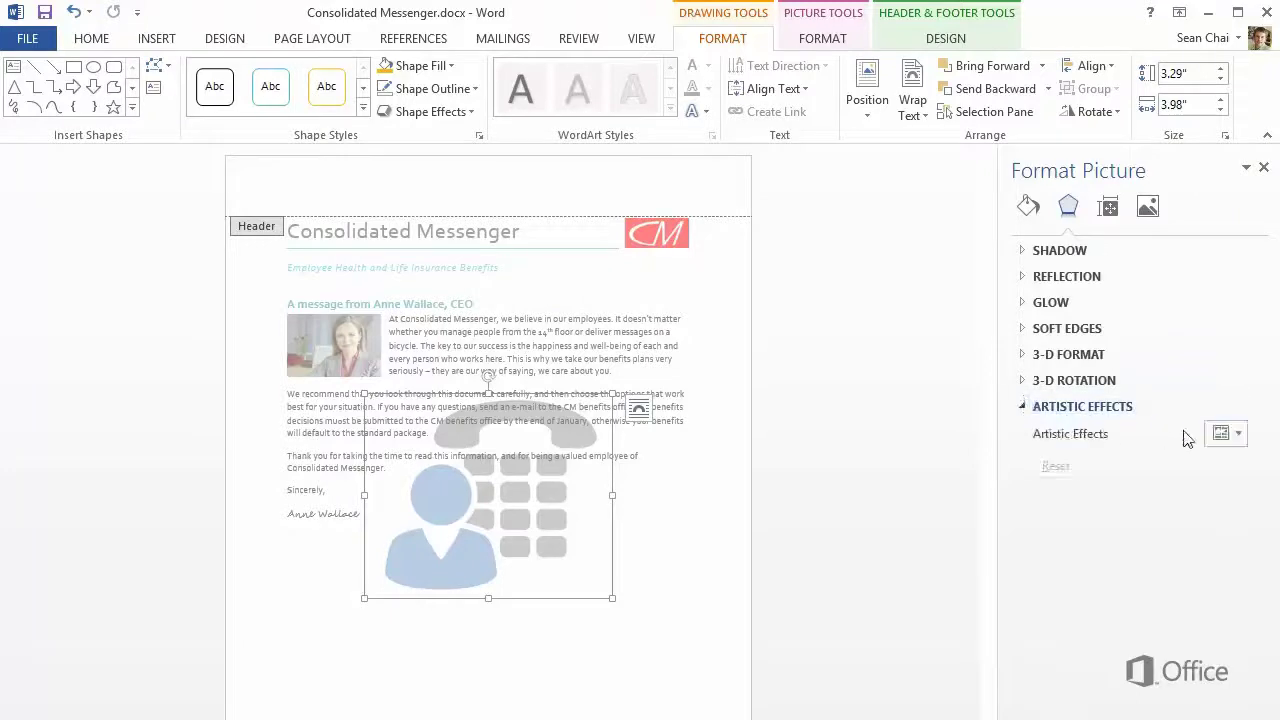
{"action": "left_click", "coordinate": [1230, 432]}
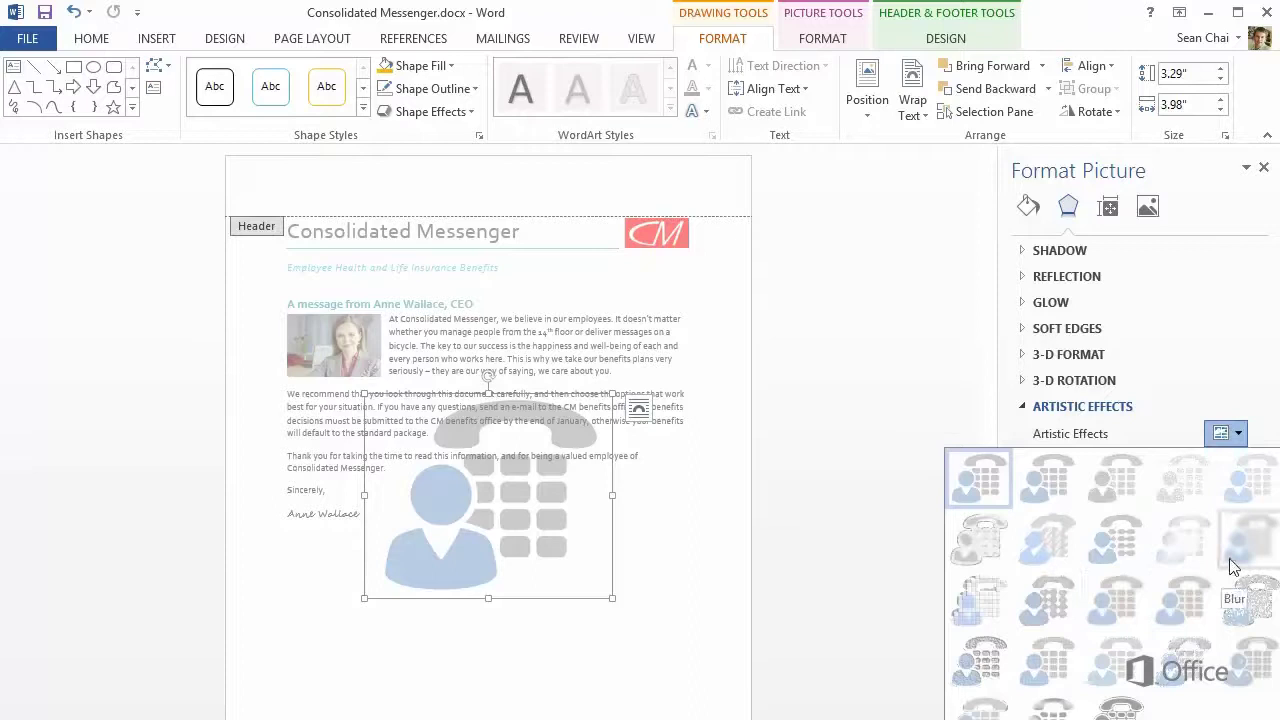
{"action": "left_click", "coordinate": [1256, 488]}
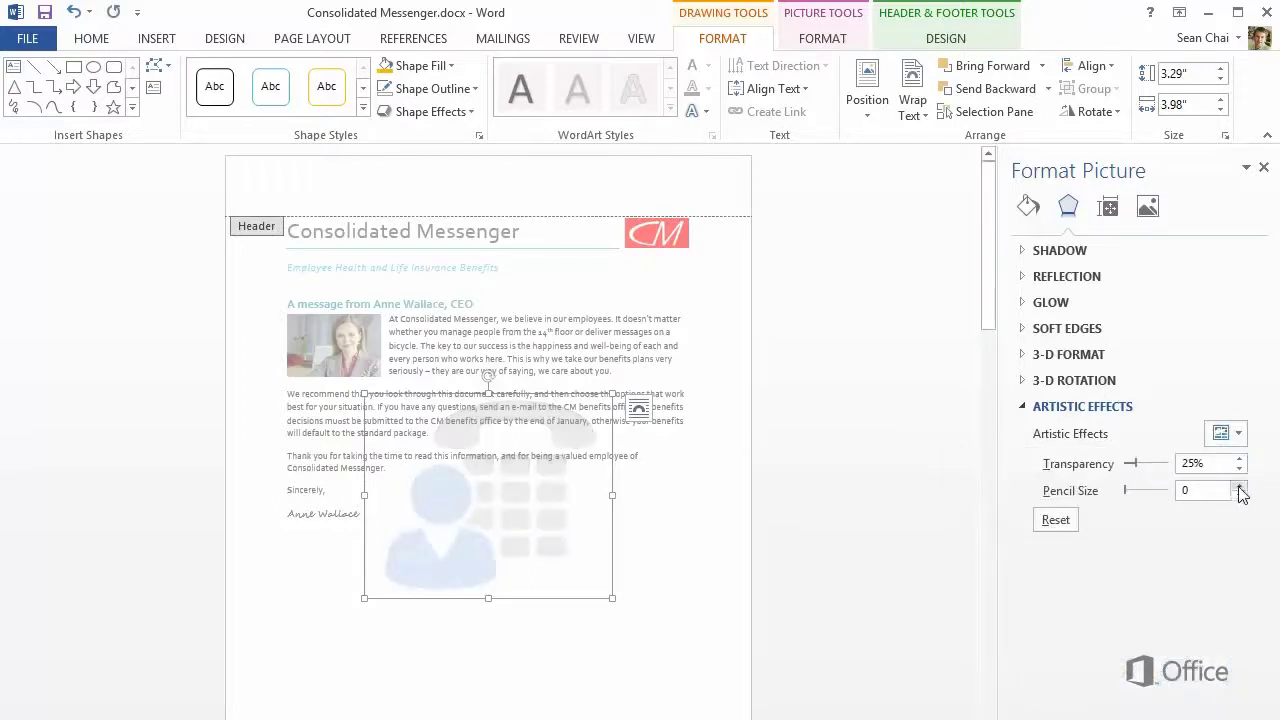
{"action": "left_click", "coordinate": [1238, 485]}
{"action": "left_click", "coordinate": [1238, 486]}
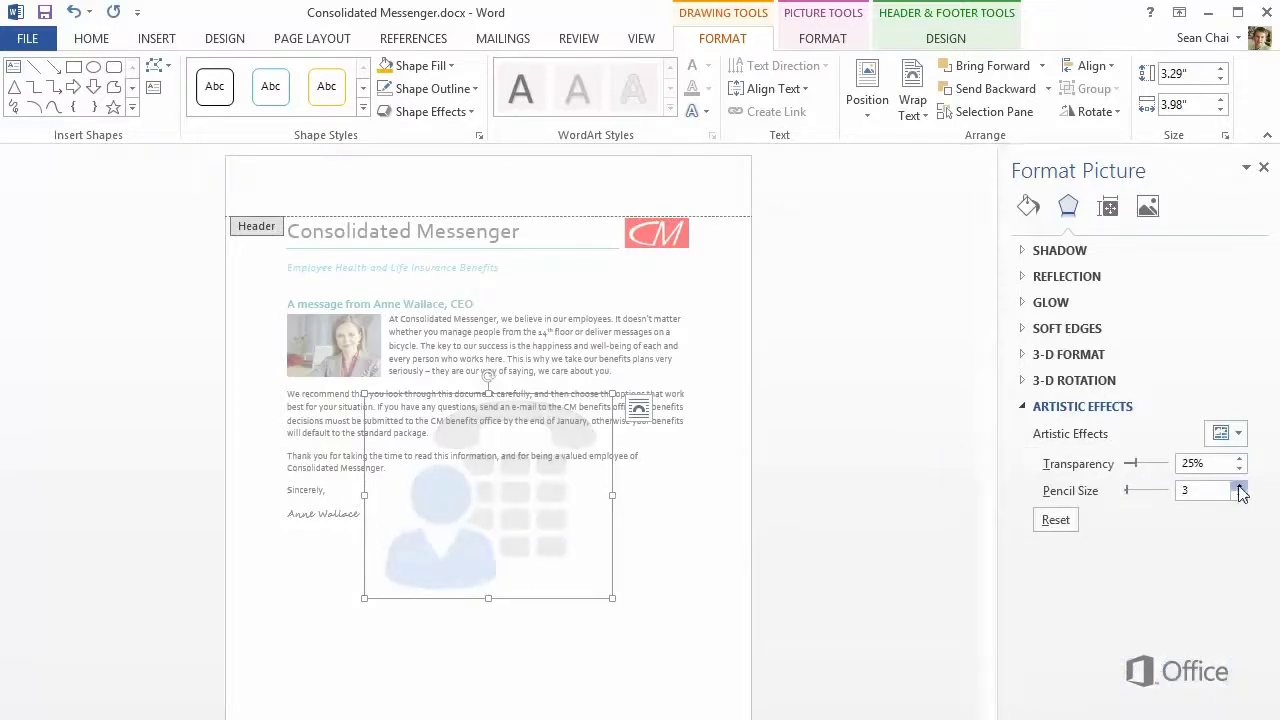
{"action": "left_click", "coordinate": [1239, 487]}
{"action": "left_click", "coordinate": [28, 45]}
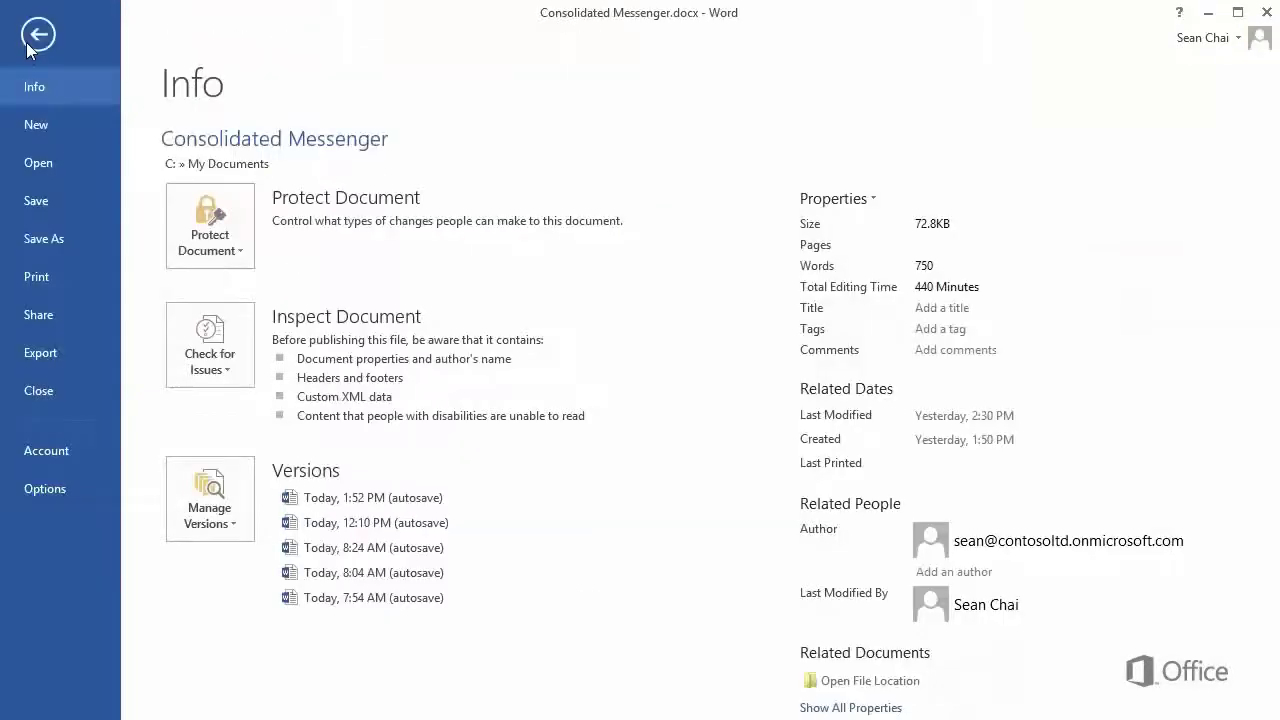
{"action": "left_click", "coordinate": [69, 281]}
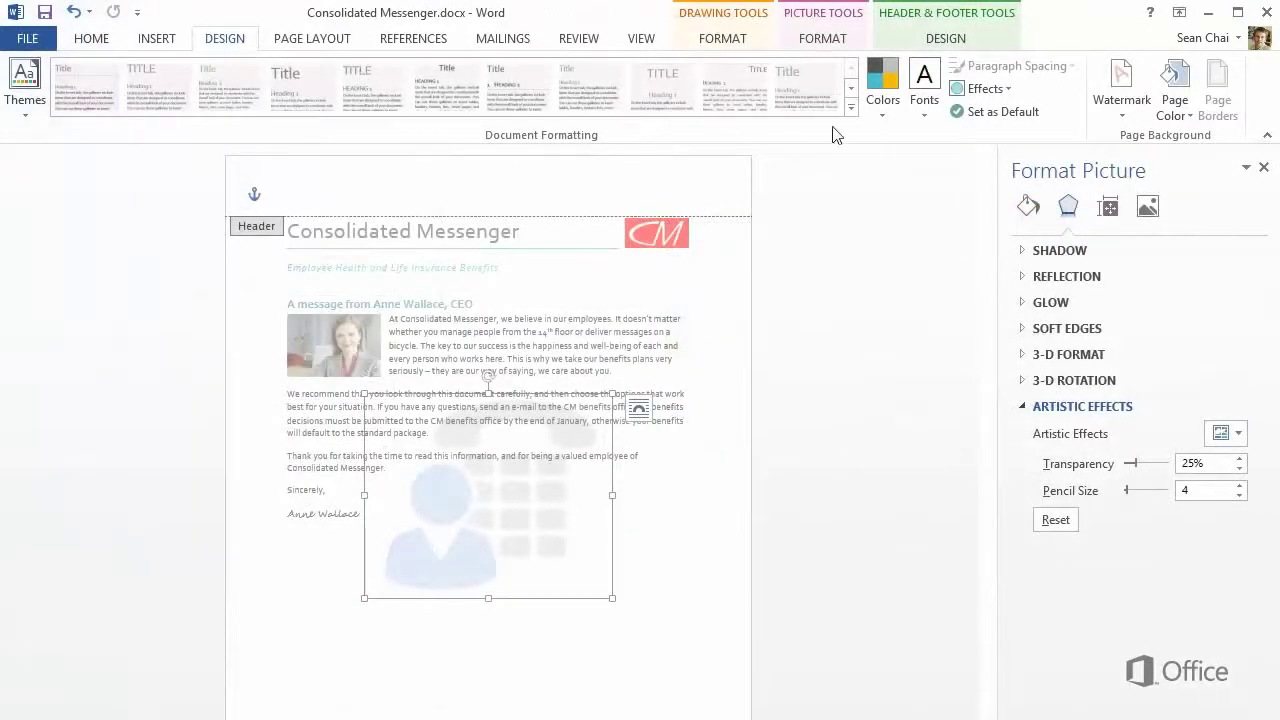
Step: Save the selected picture to the watermark gallery as GuyPhone and find it under General
{"action": "left_click", "coordinate": [1120, 112]}
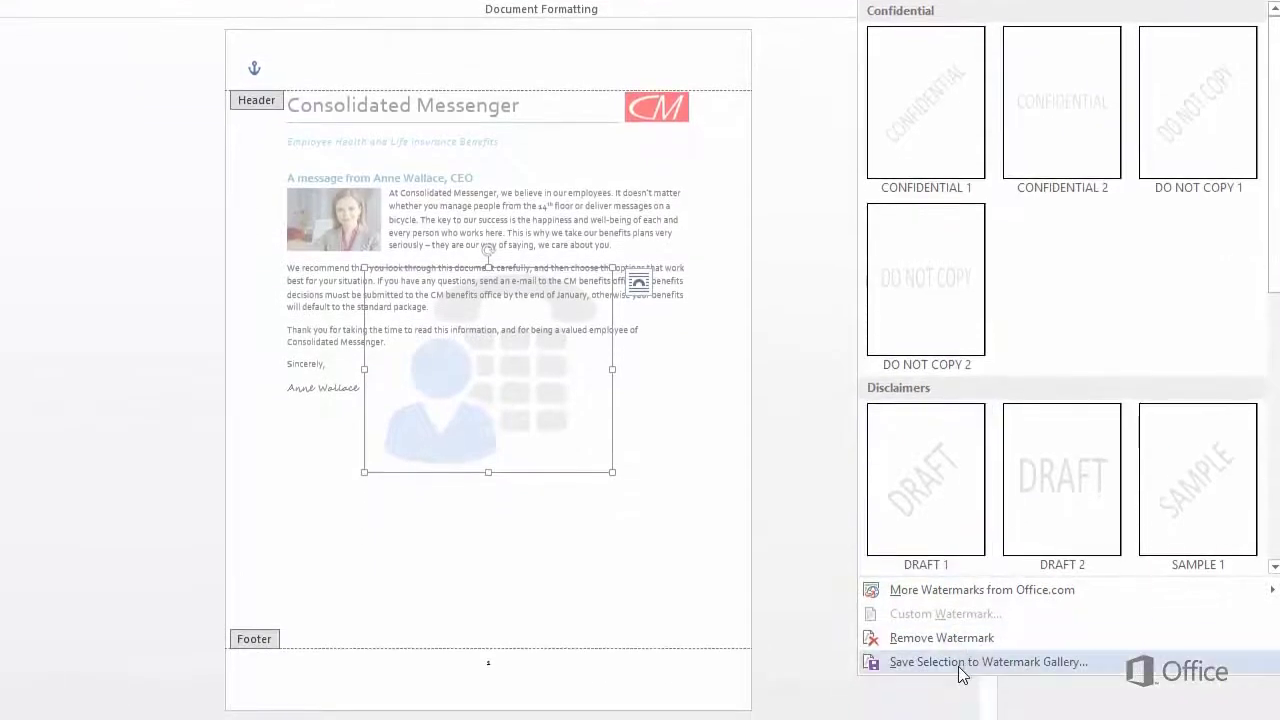
{"action": "left_click", "coordinate": [960, 663]}
{"action": "type", "text": "GuyPhone"}
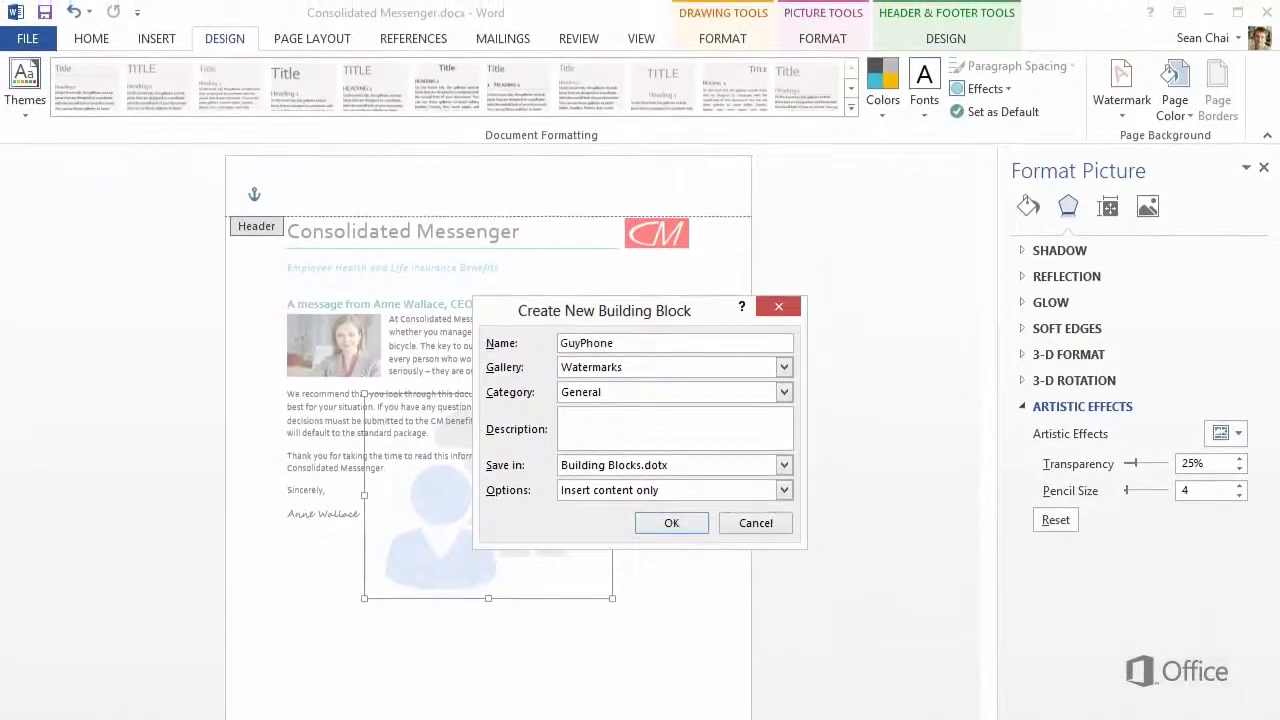
{"action": "left_click", "coordinate": [698, 527]}
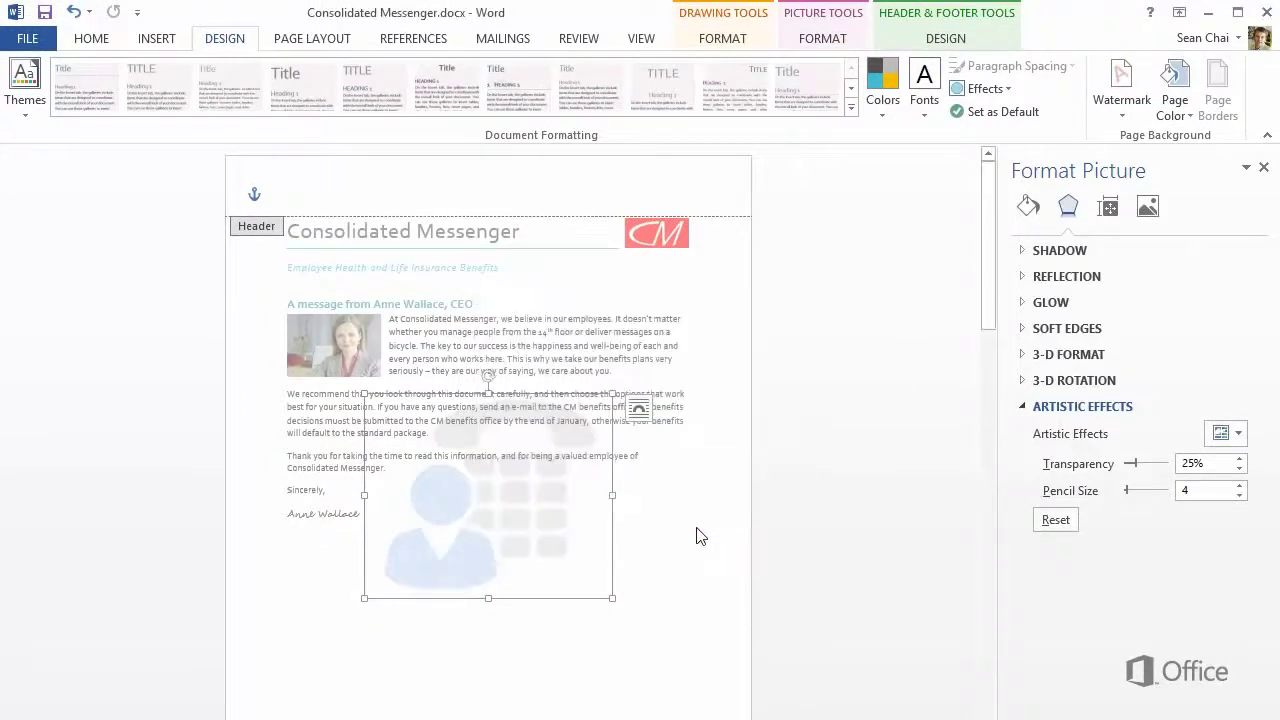
{"action": "left_click", "coordinate": [1122, 112]}
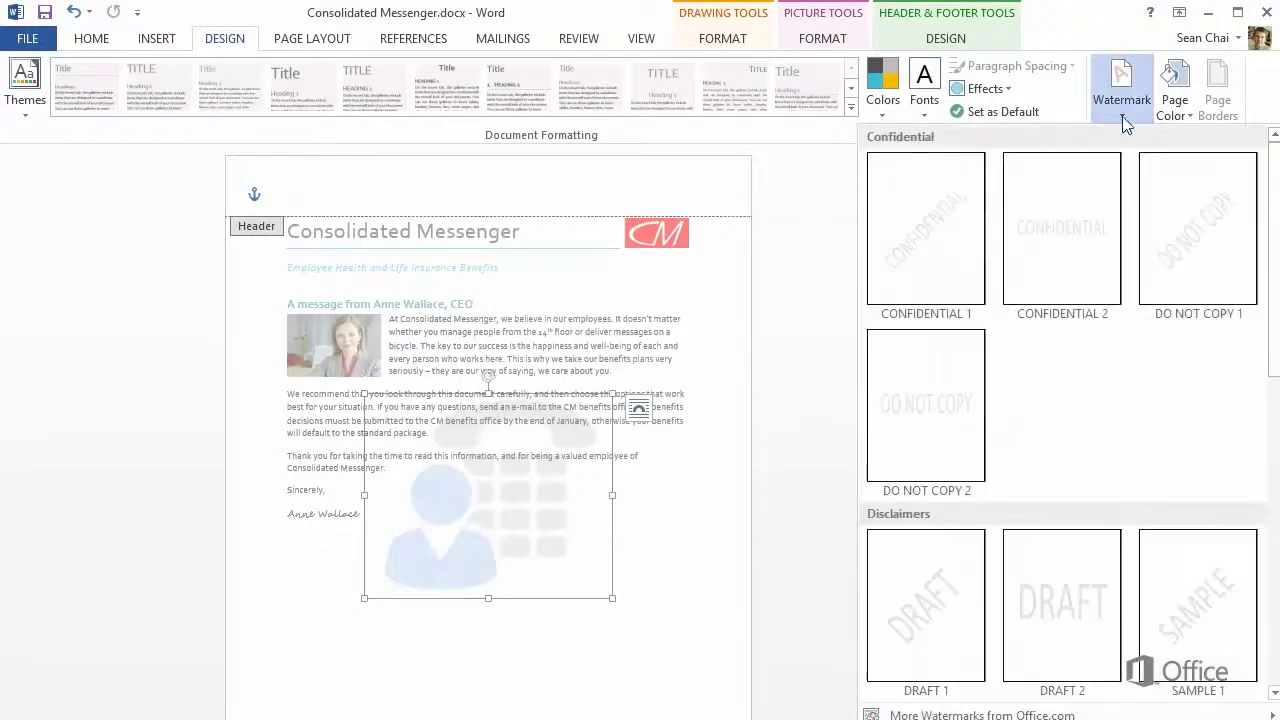
{"action": "left_click_drag", "start_coordinate": [1274, 170], "coordinate": [1276, 416]}
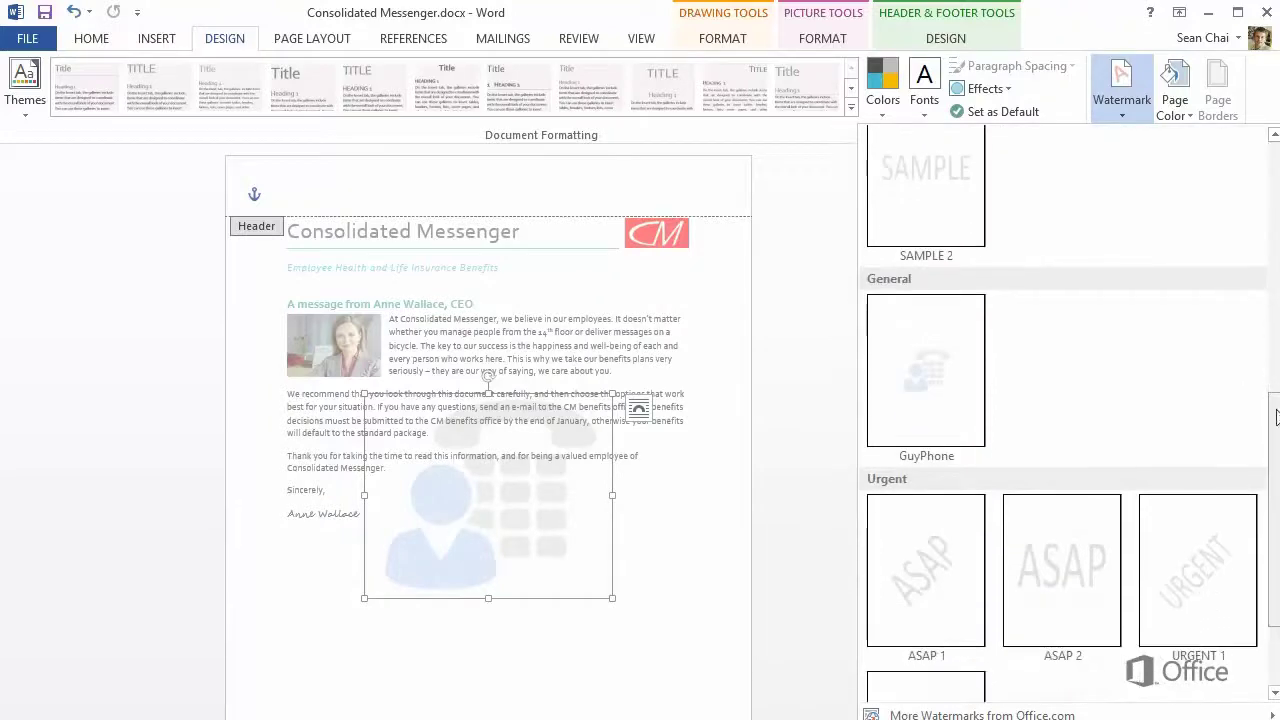
Step: Apply the GuyPhone watermark, then enable Different First Page for the header
{"action": "left_click", "coordinate": [968, 424]}
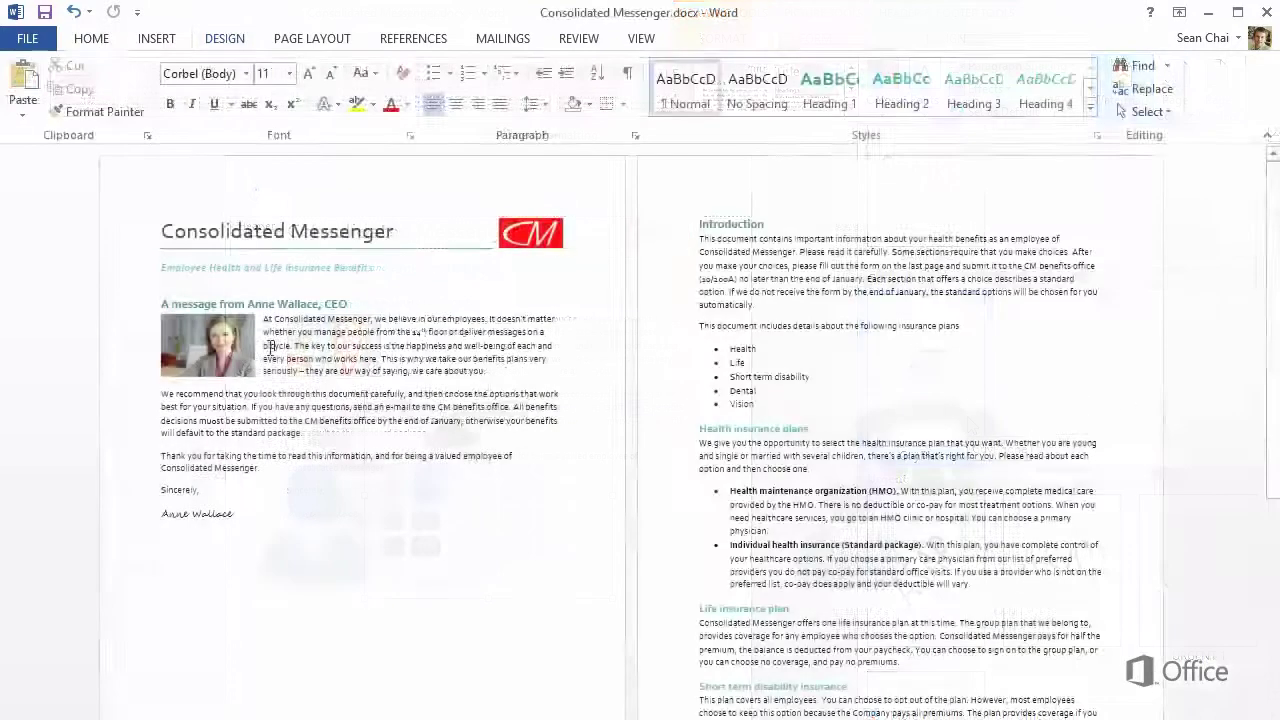
{"action": "double_click", "coordinate": [335, 203]}
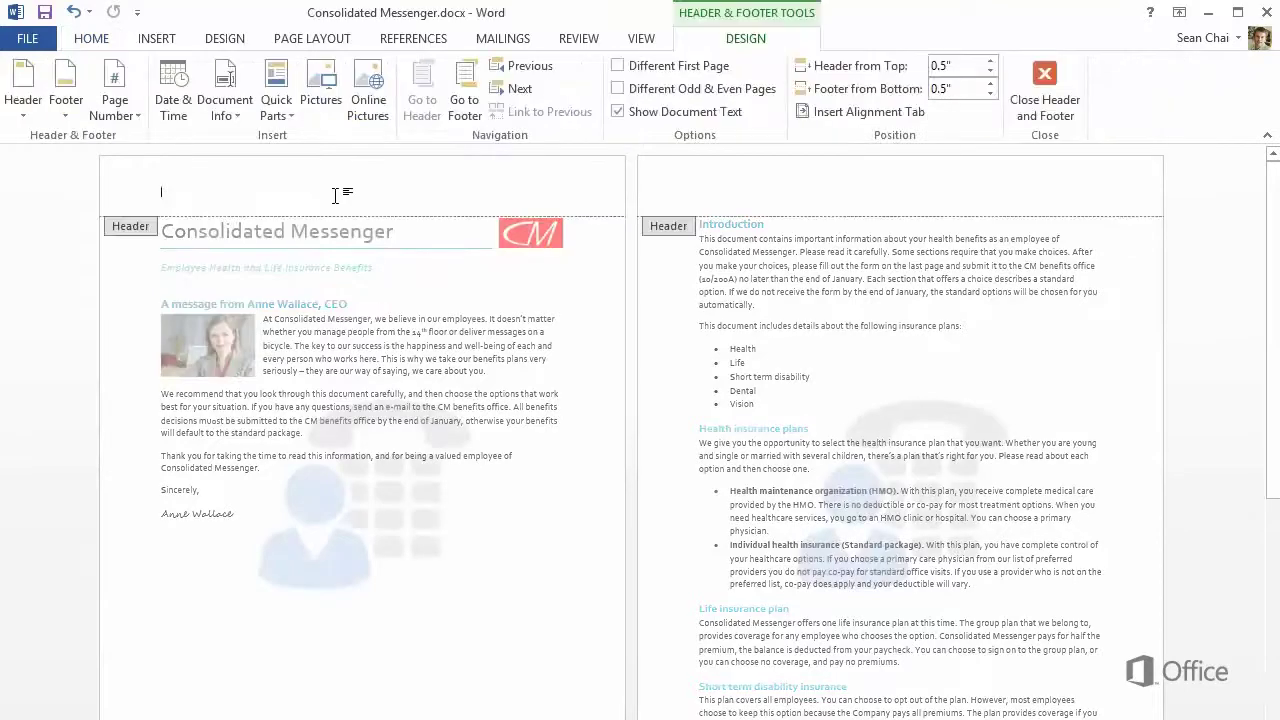
{"action": "left_click", "coordinate": [390, 504]}
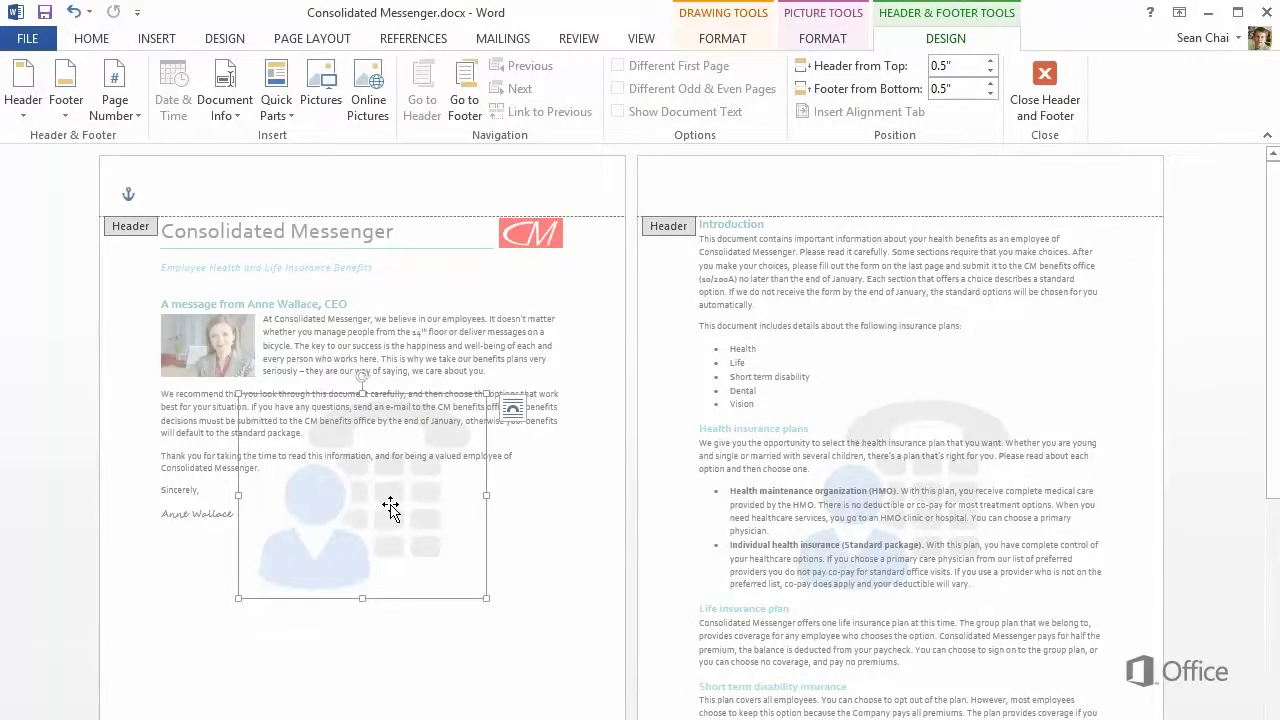
{"action": "left_click", "coordinate": [658, 477]}
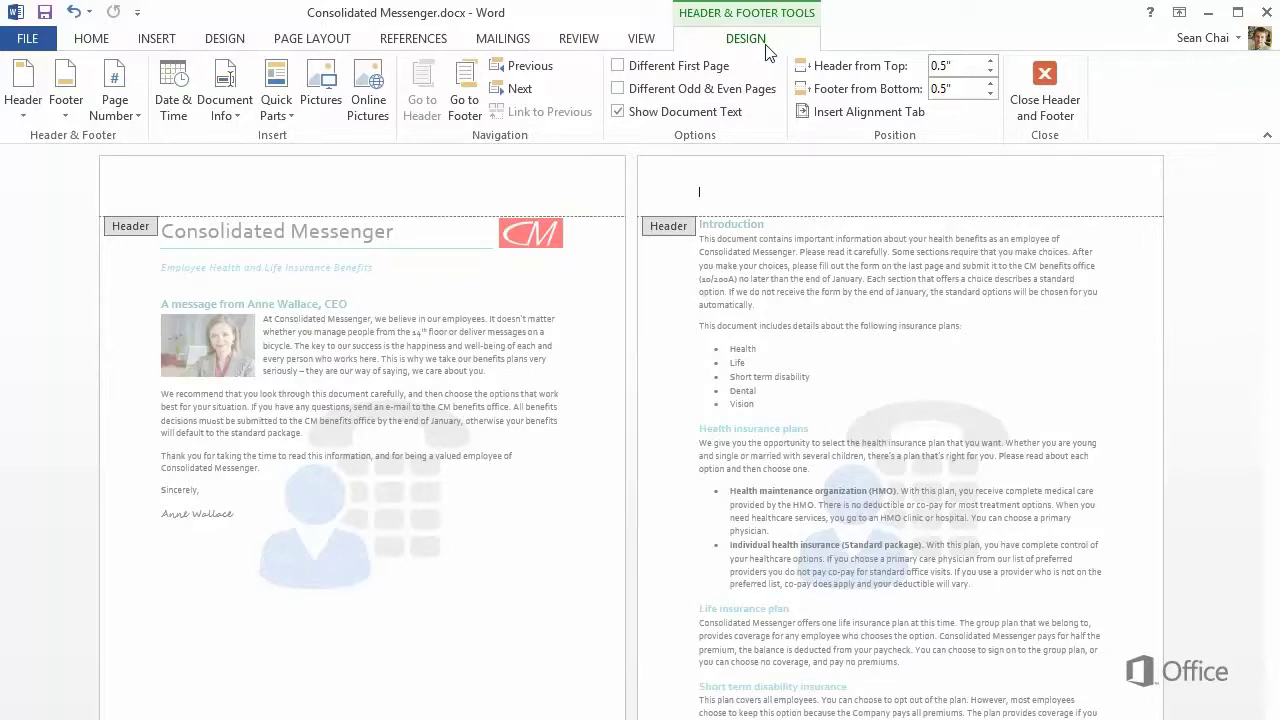
{"action": "left_click", "coordinate": [618, 66]}
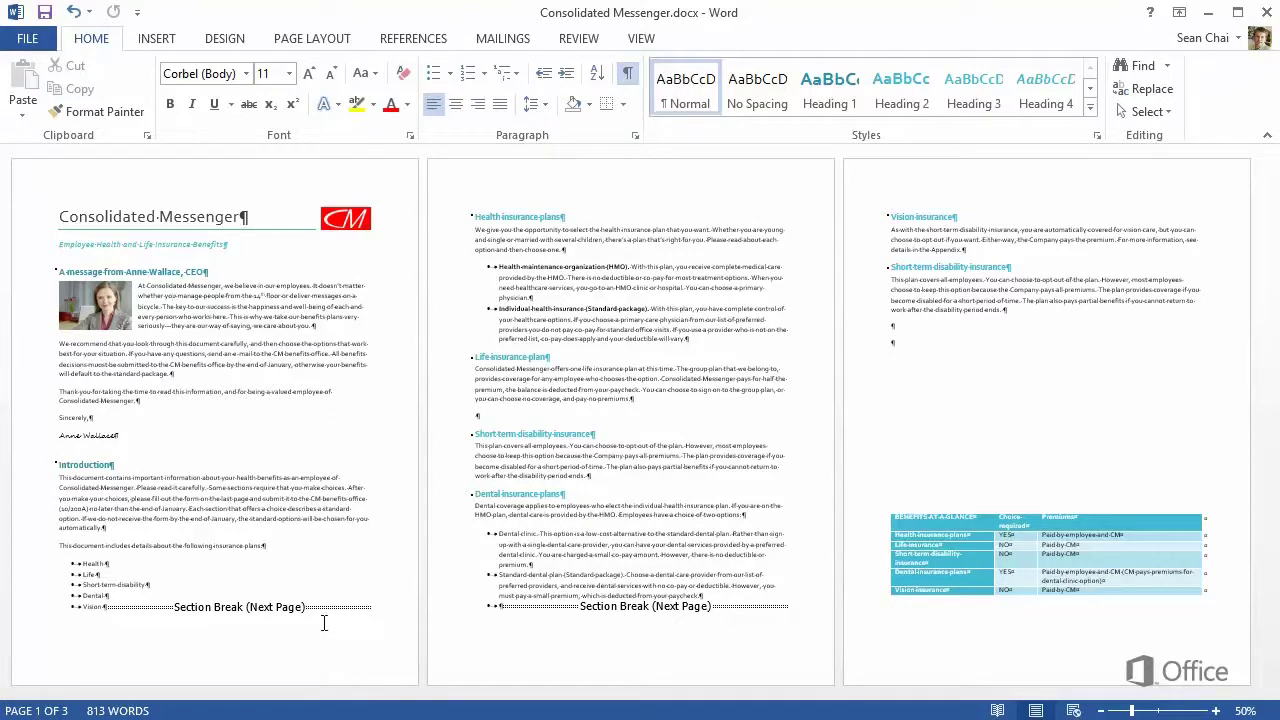
Step: Turn off Link to Previous for the section 2 and section 3 first-page headers
{"action": "double_click", "coordinate": [281, 174]}
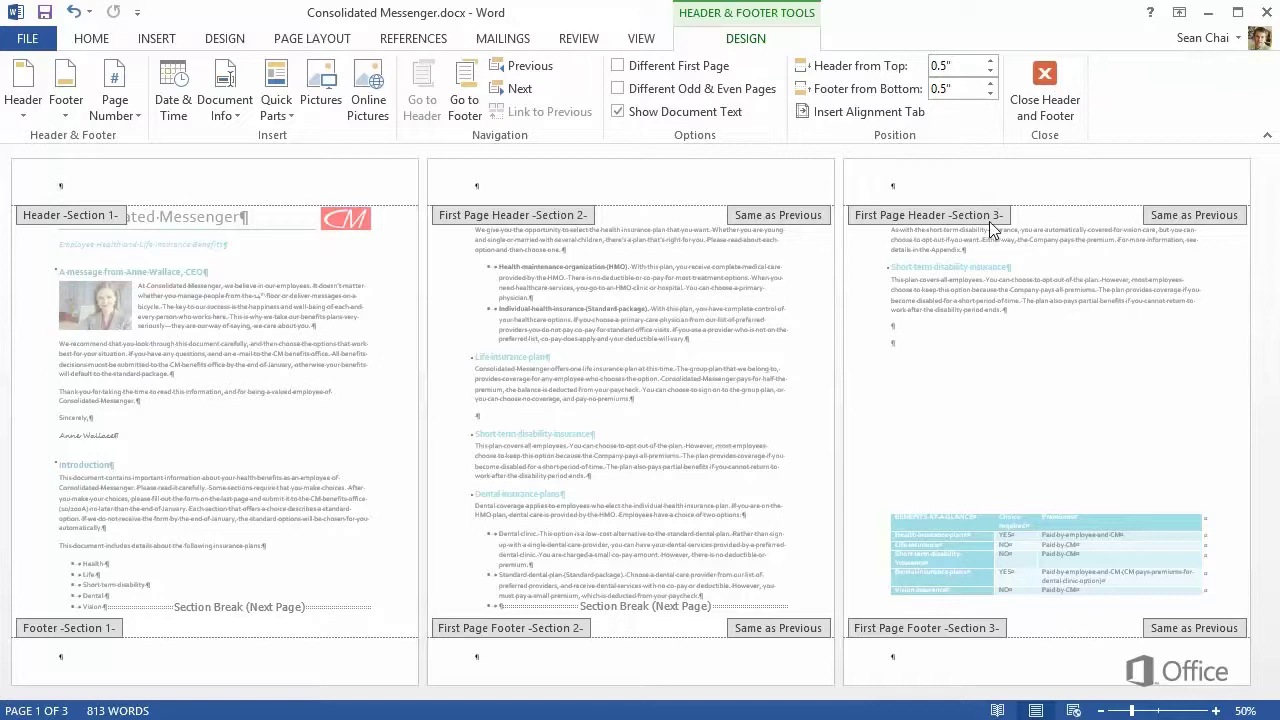
{"action": "left_click", "coordinate": [522, 90]}
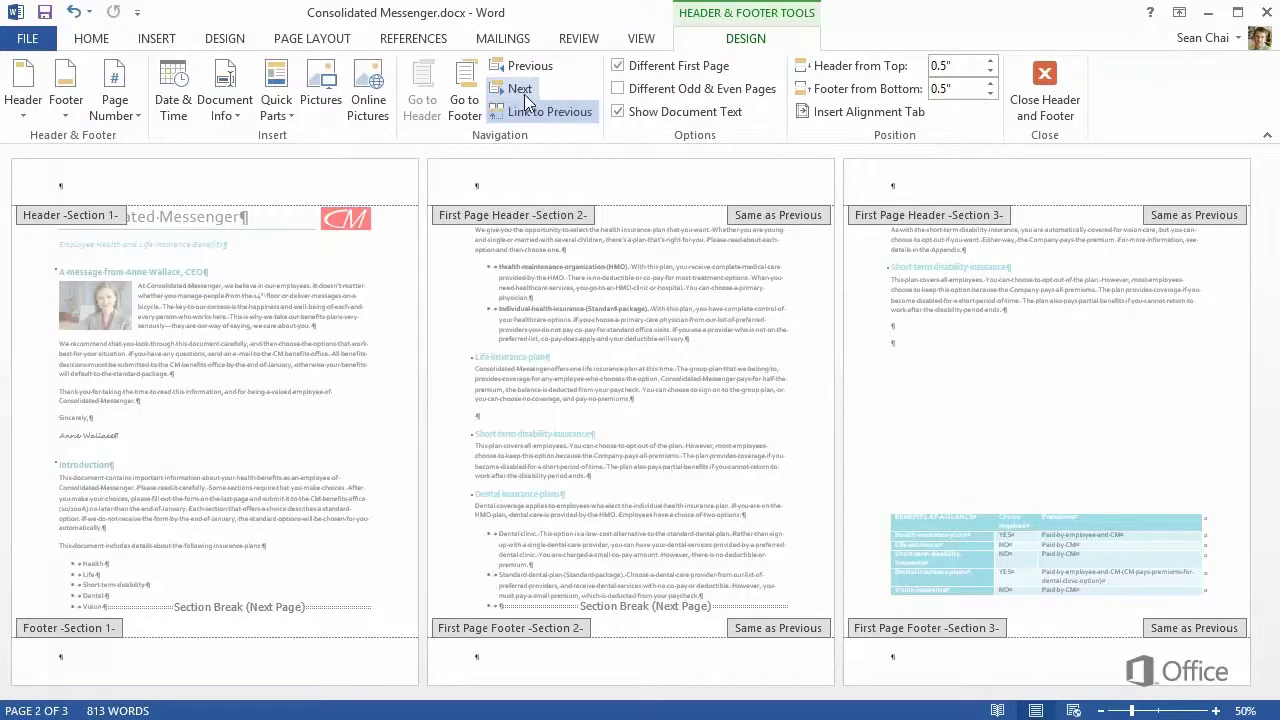
{"action": "left_click", "coordinate": [538, 118]}
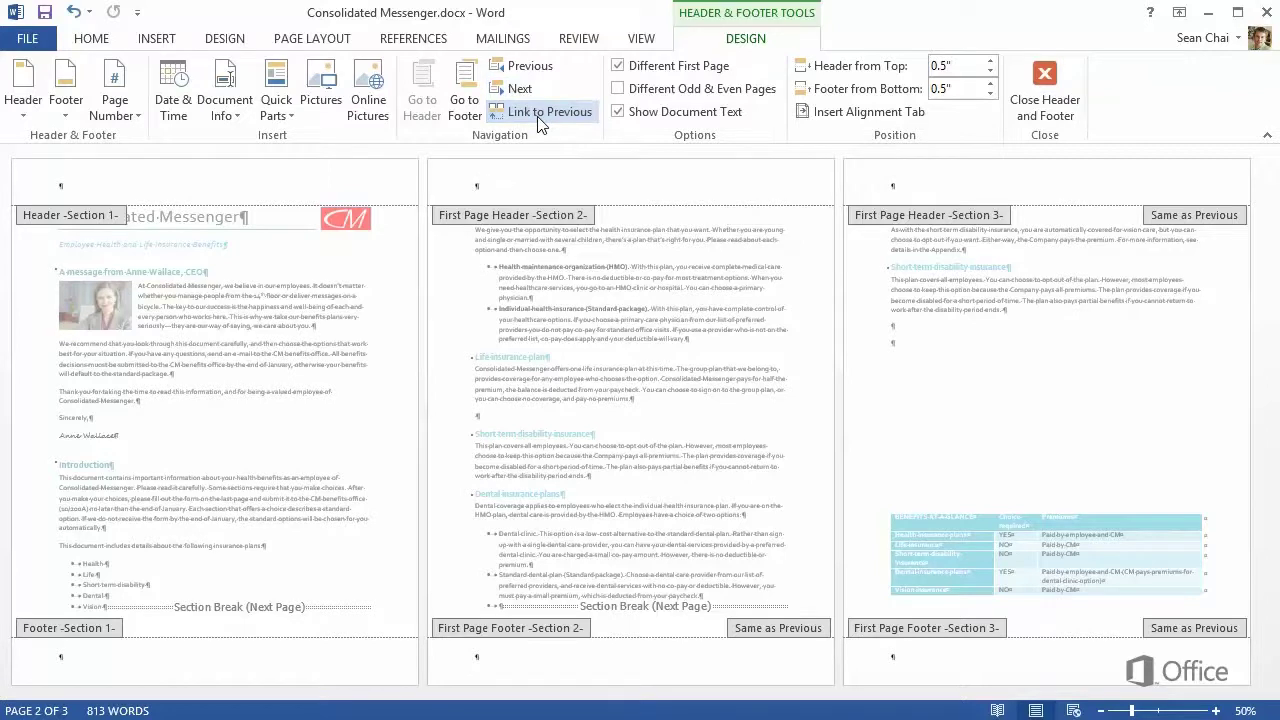
{"action": "left_click", "coordinate": [522, 90]}
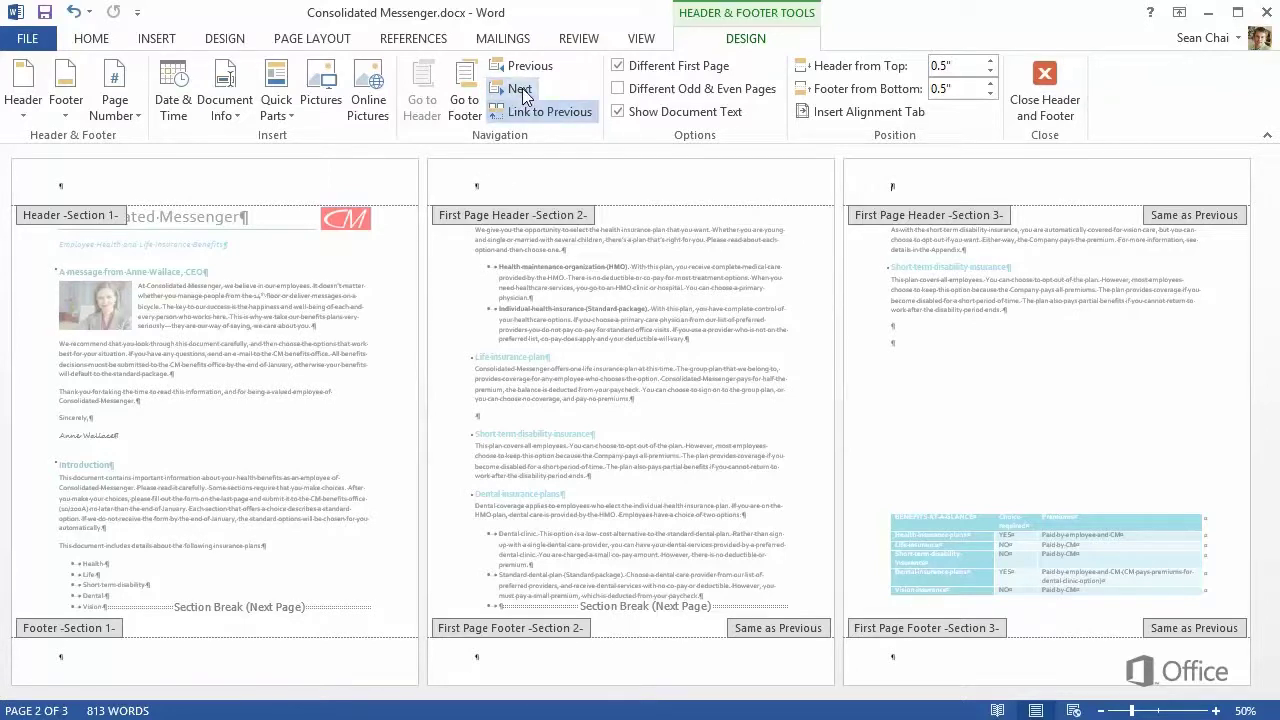
{"action": "left_click", "coordinate": [548, 114]}
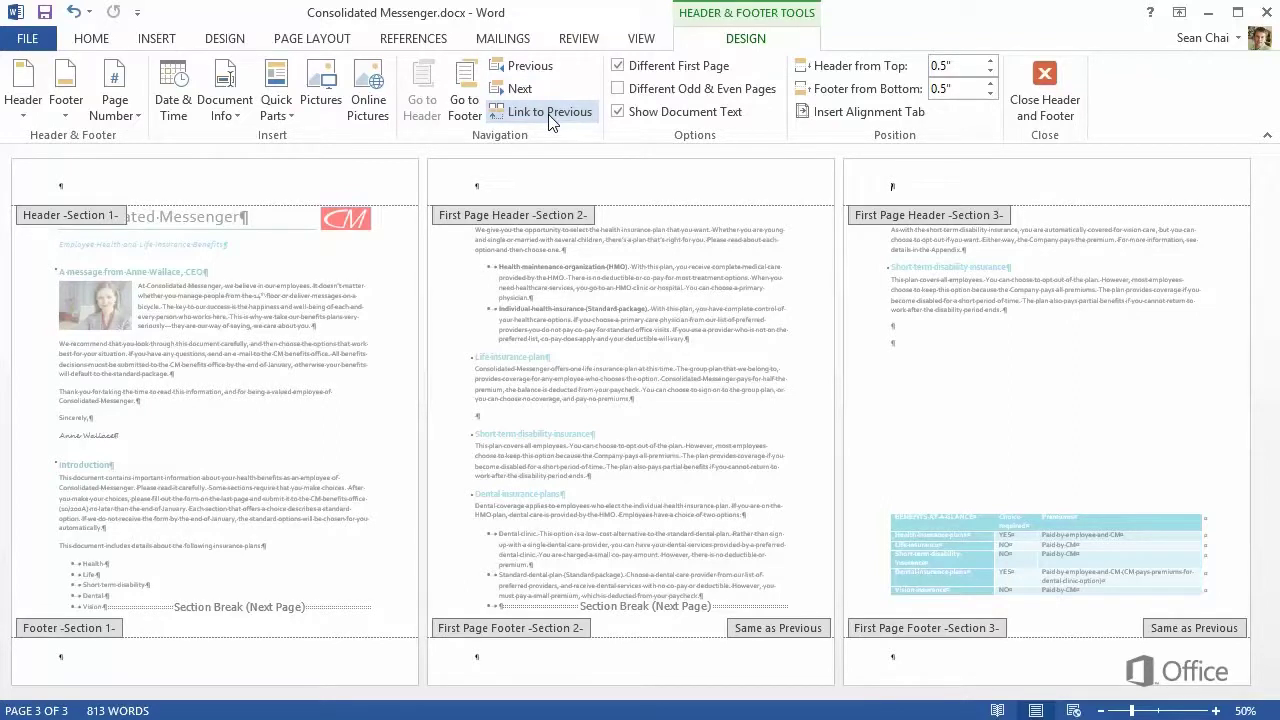
Step: Draw a large star shape in the section 1 header over the middle of page 1
{"action": "left_click", "coordinate": [65, 186]}
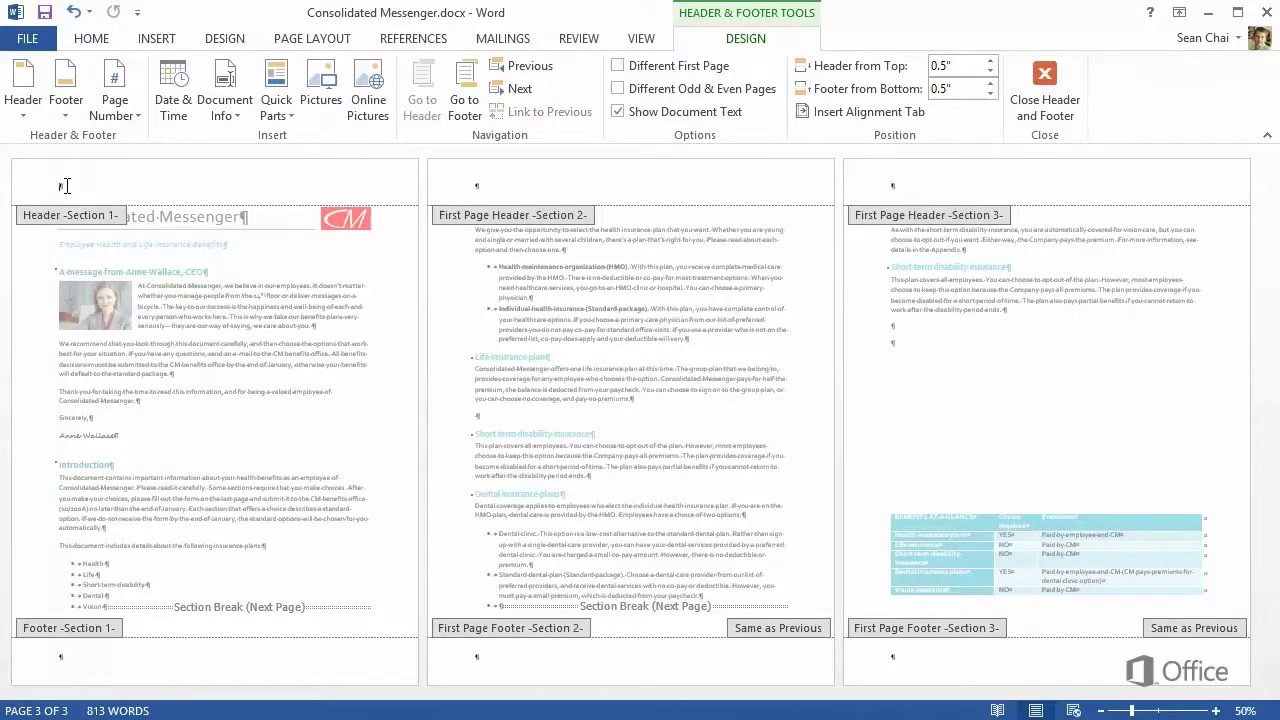
{"action": "left_click", "coordinate": [158, 42]}
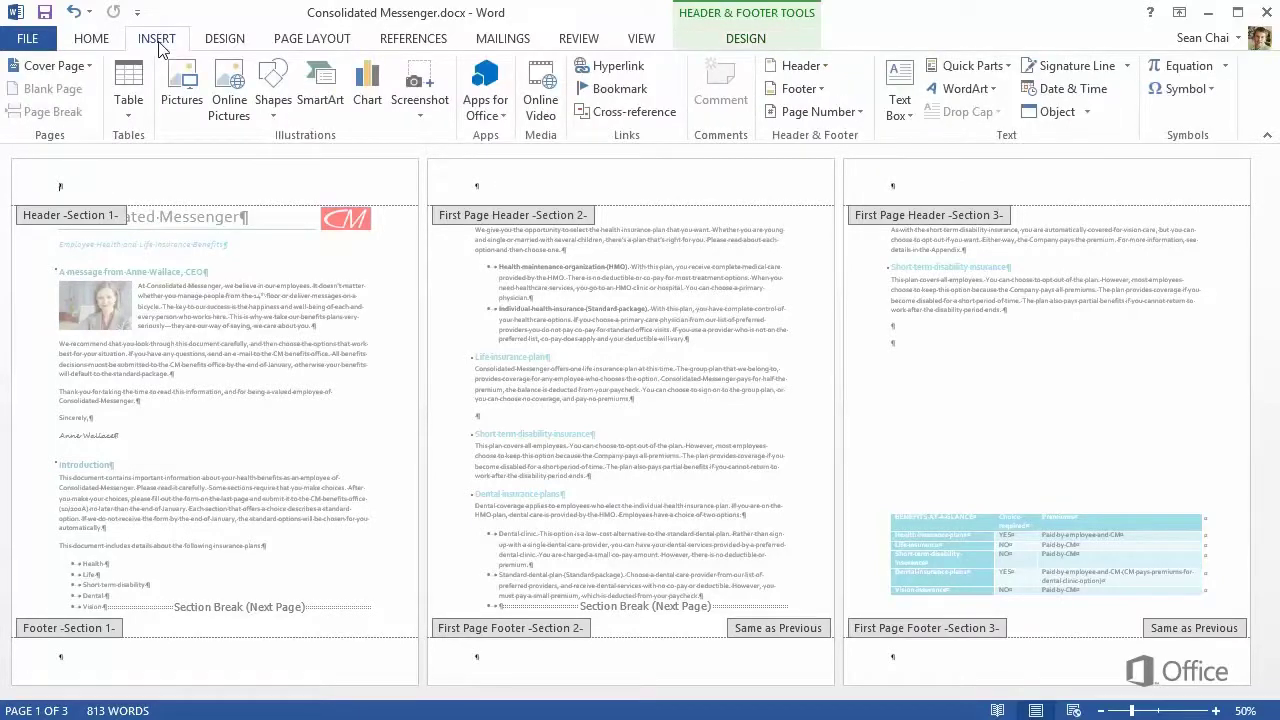
{"action": "left_click", "coordinate": [272, 95]}
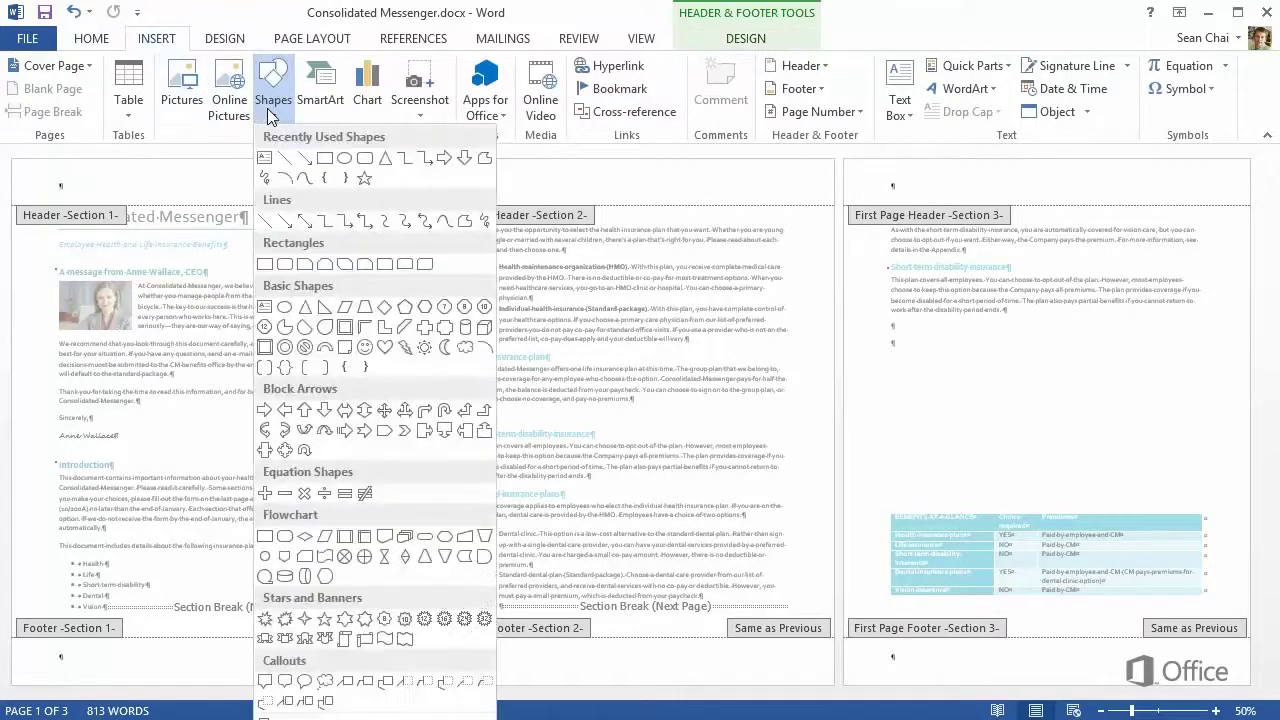
{"action": "left_click", "coordinate": [362, 177]}
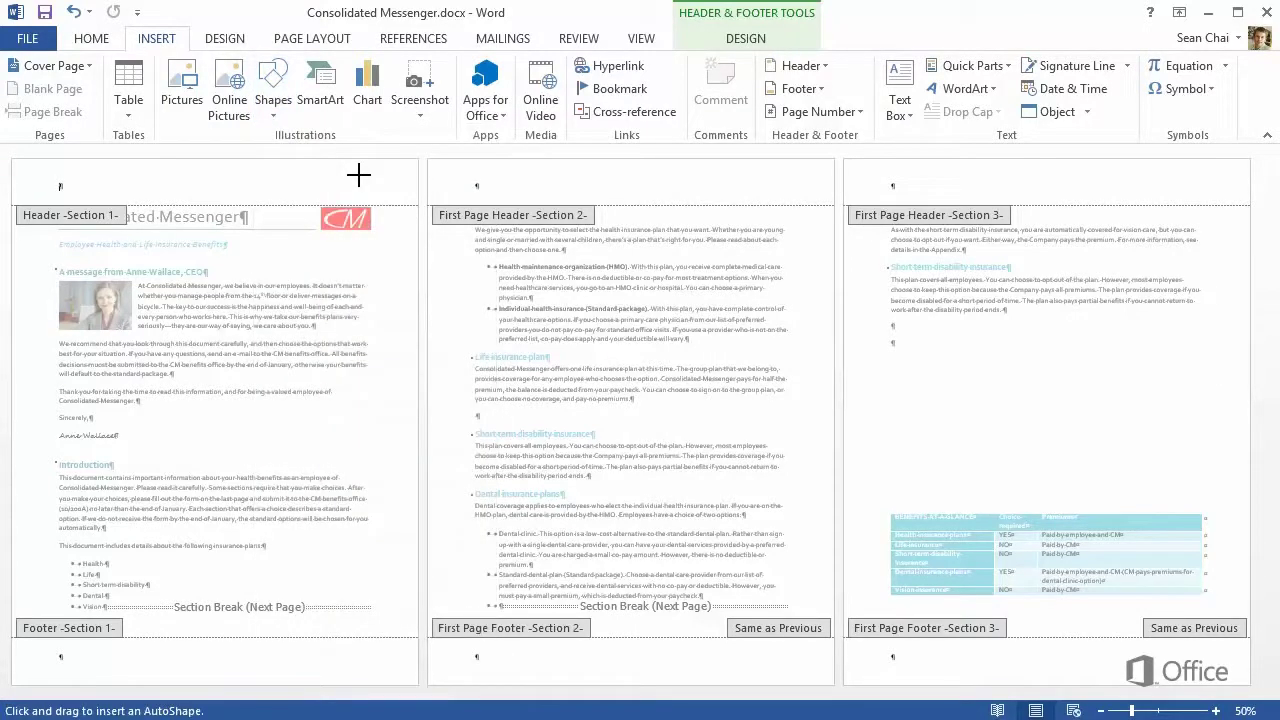
{"action": "mouse_move", "coordinate": [137, 323]}
{"action": "left_mouse_down"}
{"action": "mouse_move", "coordinate": [195, 360]}
{"action": "mouse_move", "coordinate": [300, 508]}
{"action": "mouse_move", "coordinate": [320, 493]}
{"action": "left_mouse_up"}
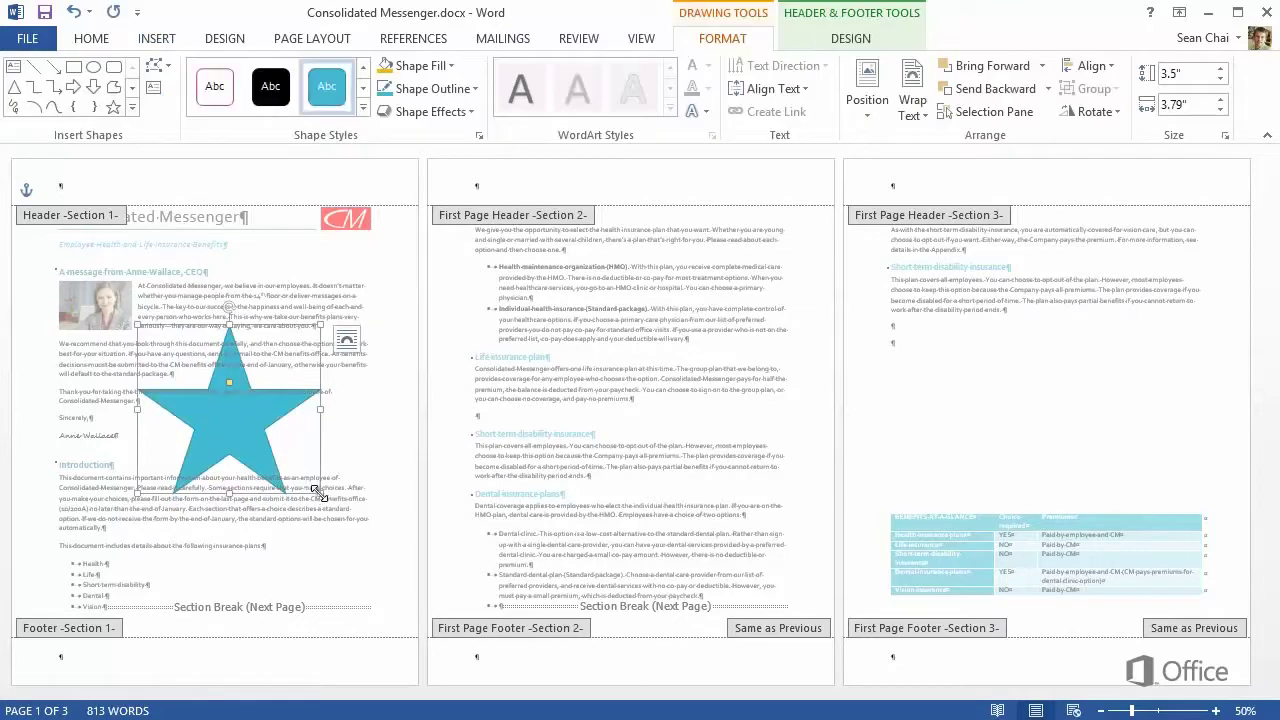
Step: Draw a rectangle in the section 2 header over the middle of page 2
{"action": "left_click", "coordinate": [472, 175]}
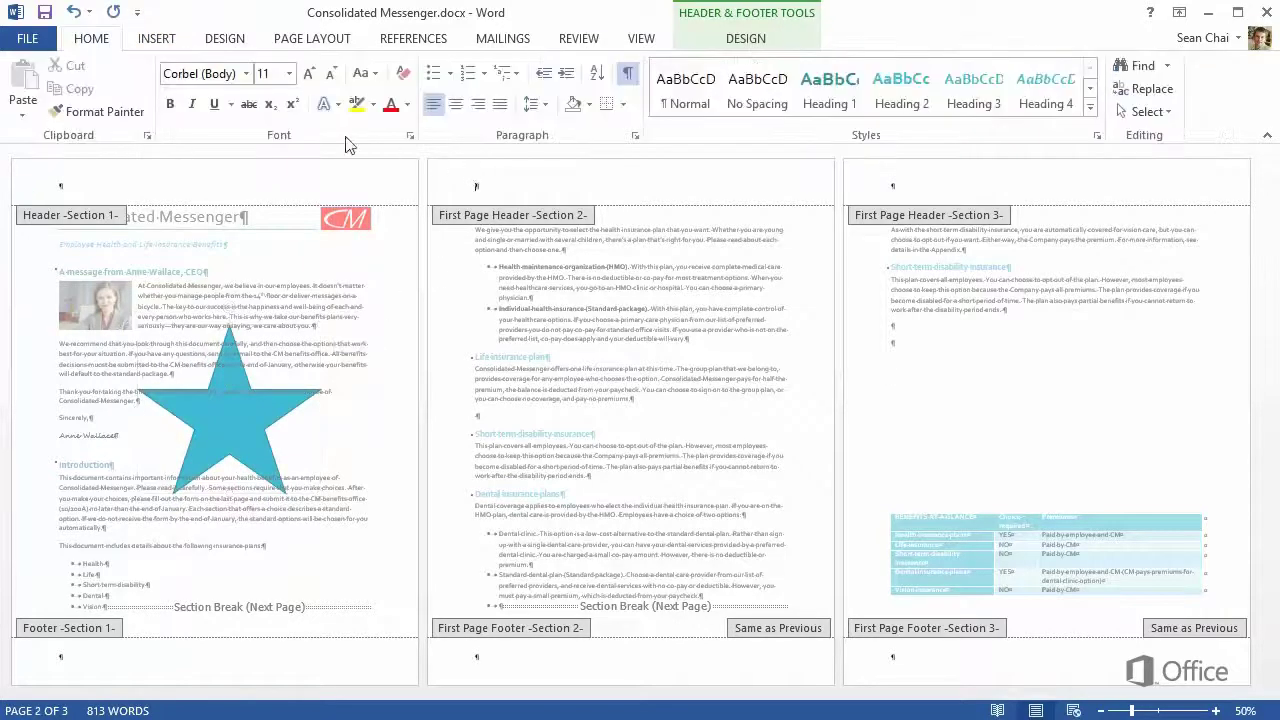
{"action": "left_click", "coordinate": [176, 44]}
{"action": "left_click", "coordinate": [272, 88]}
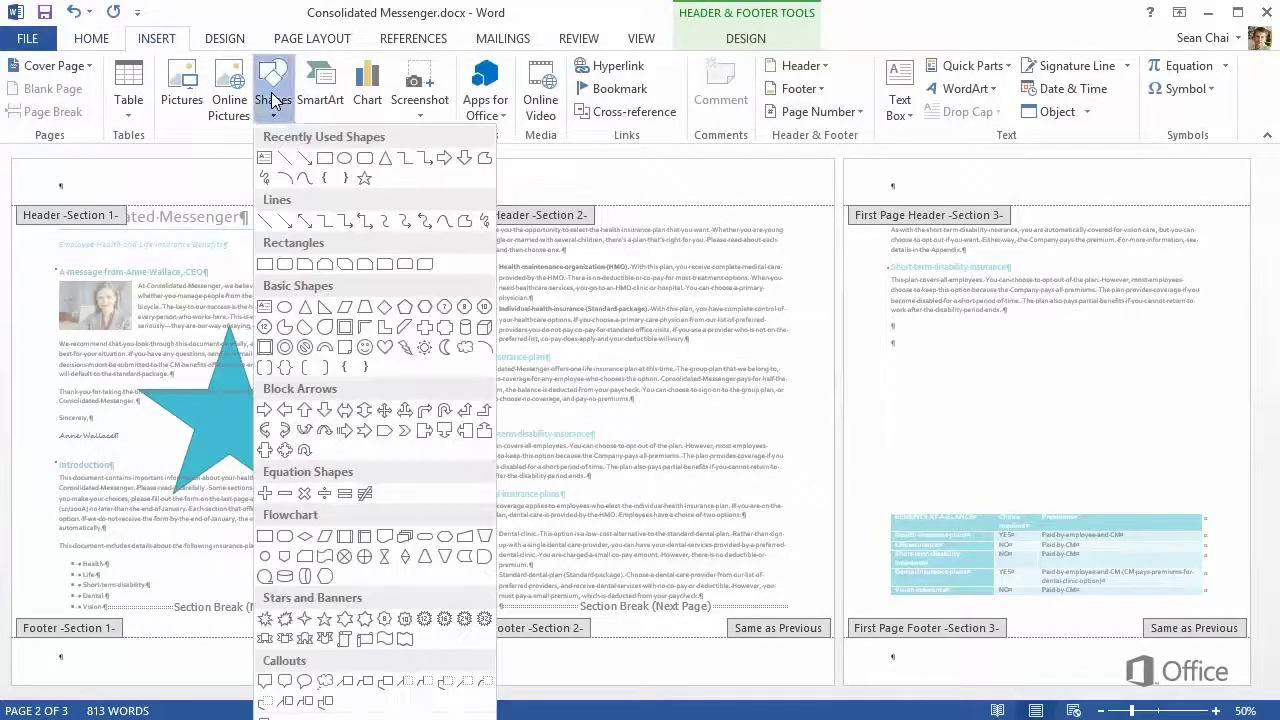
{"action": "left_click", "coordinate": [324, 158]}
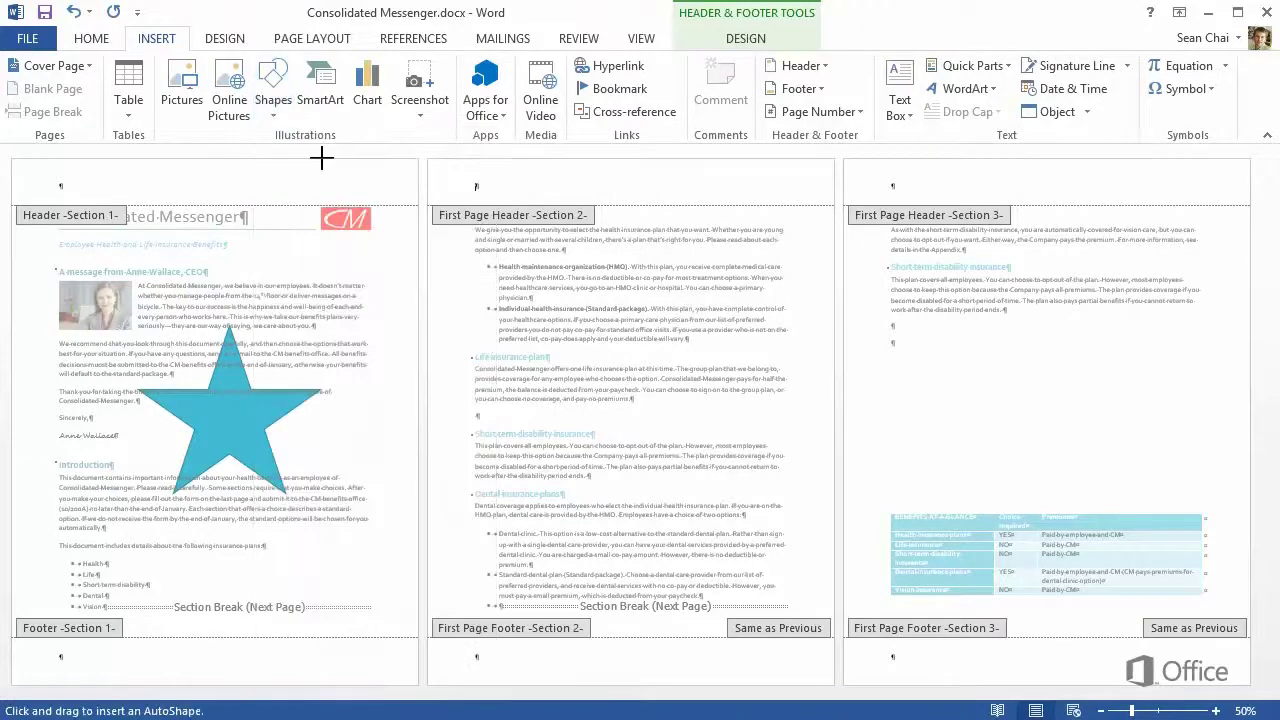
{"action": "mouse_move", "coordinate": [478, 298]}
{"action": "left_mouse_down"}
{"action": "mouse_move", "coordinate": [508, 448]}
{"action": "mouse_move", "coordinate": [663, 517]}
{"action": "mouse_move", "coordinate": [741, 520]}
{"action": "left_mouse_up"}
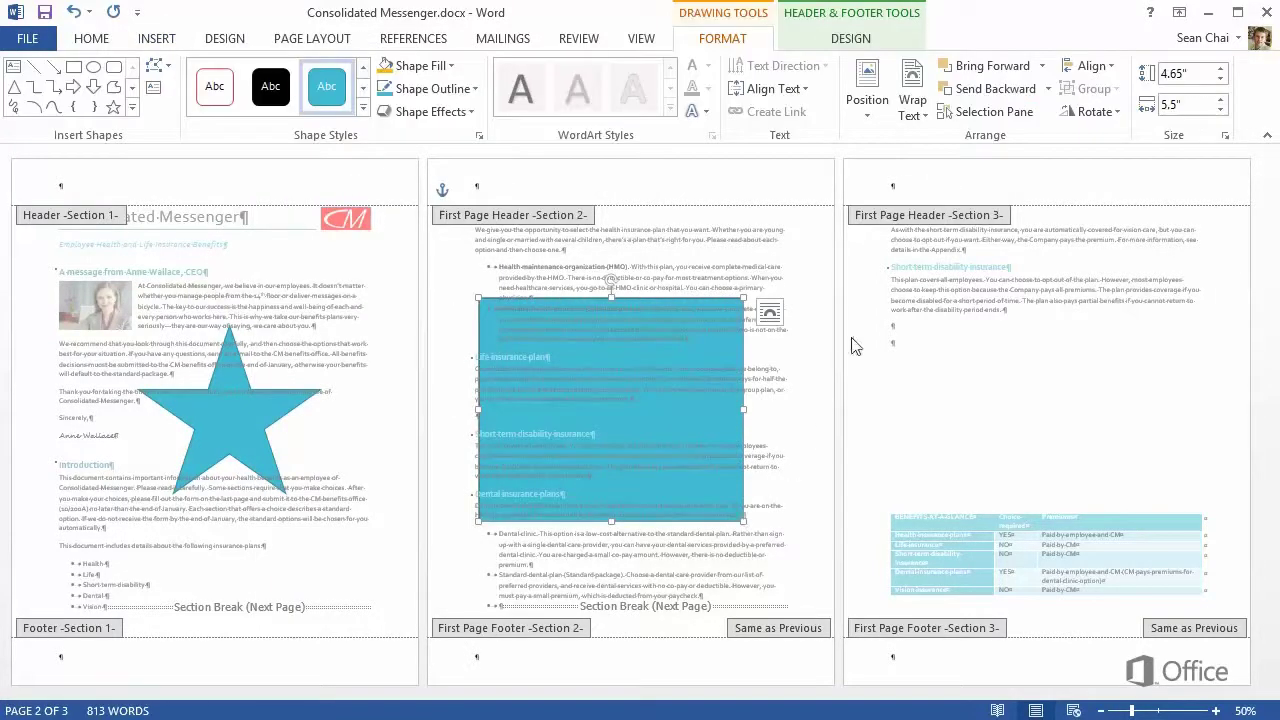
Step: Draw a 3.75" by 4.69" isosceles triangle in the section 3 header, then close the header
{"action": "left_click", "coordinate": [911, 190]}
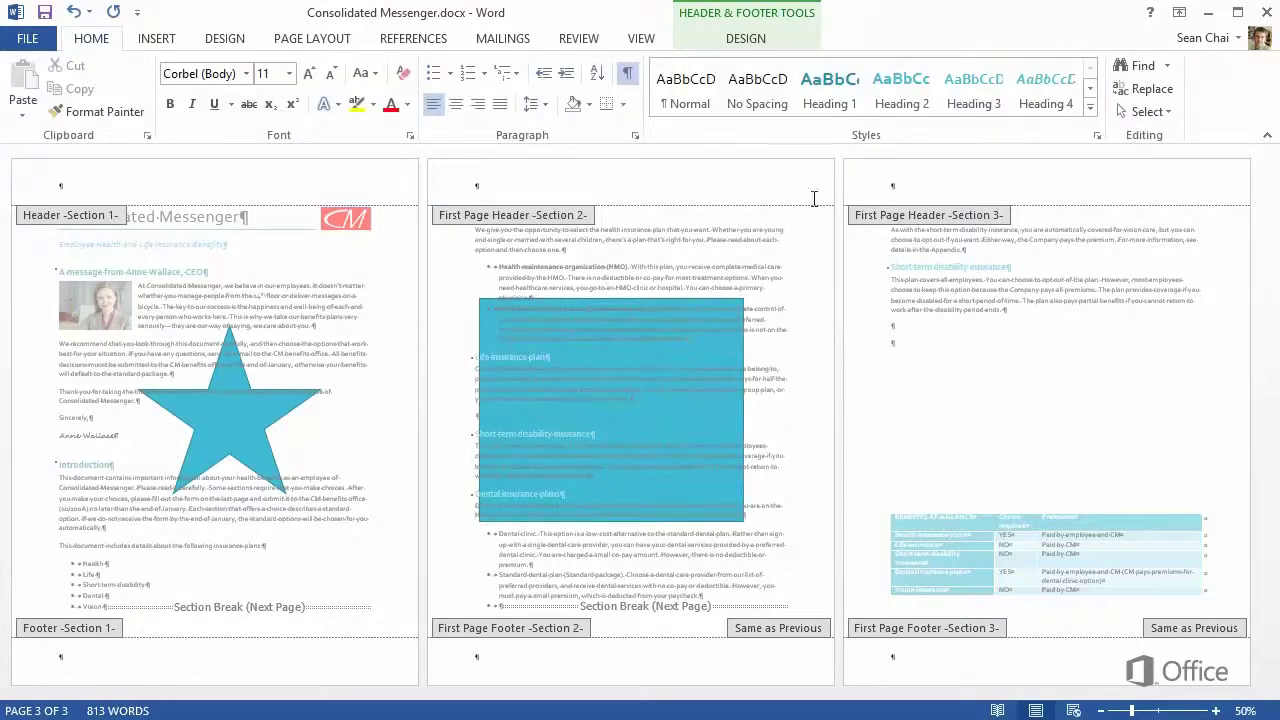
{"action": "left_click", "coordinate": [160, 48]}
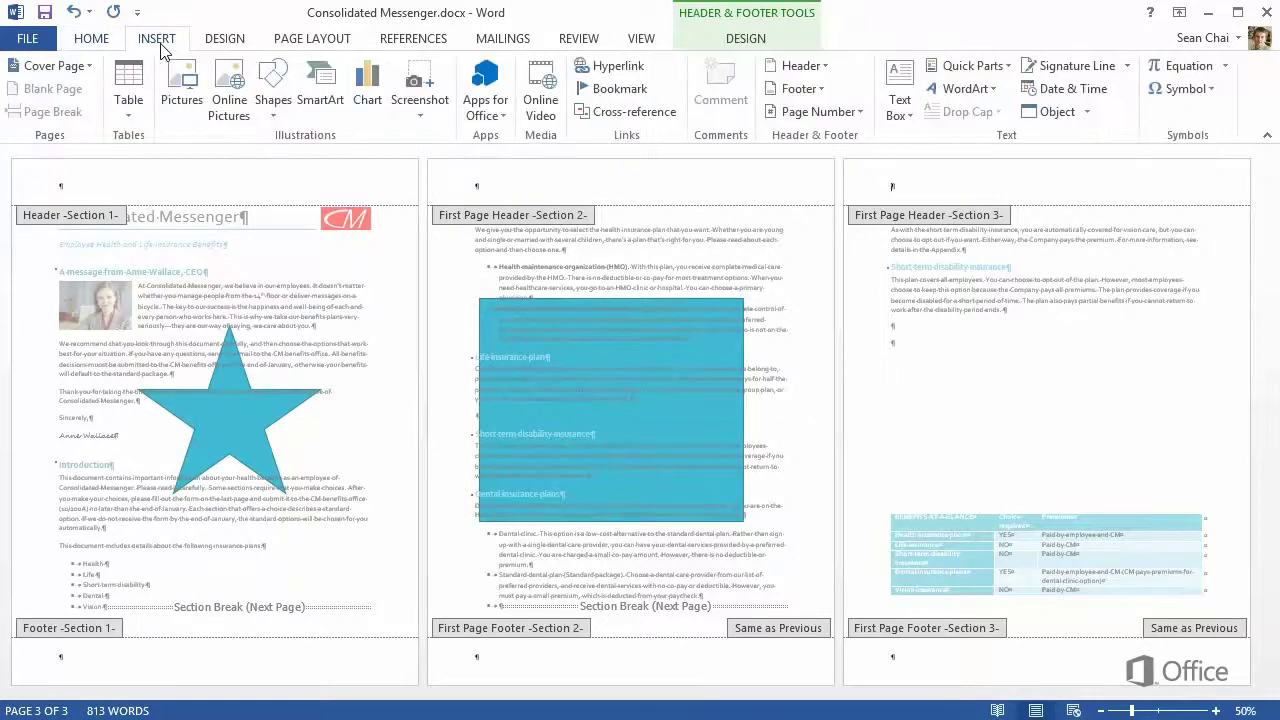
{"action": "left_click", "coordinate": [271, 85]}
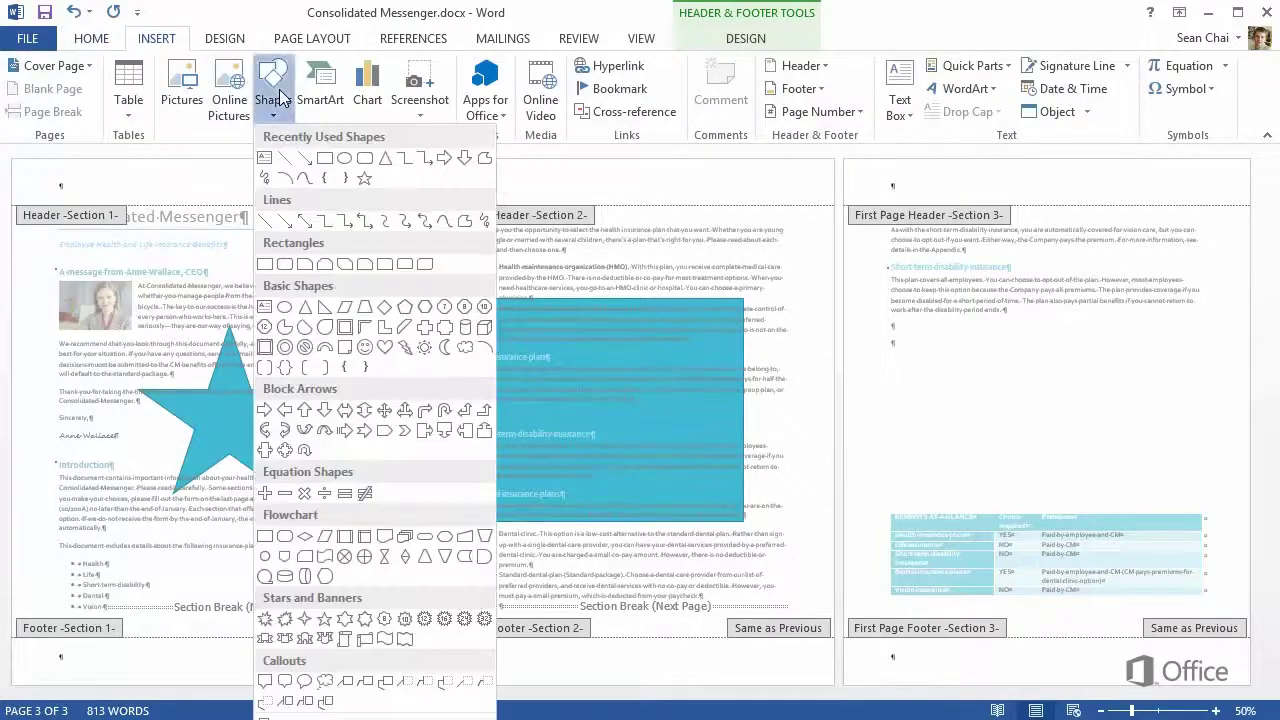
{"action": "left_click", "coordinate": [383, 156]}
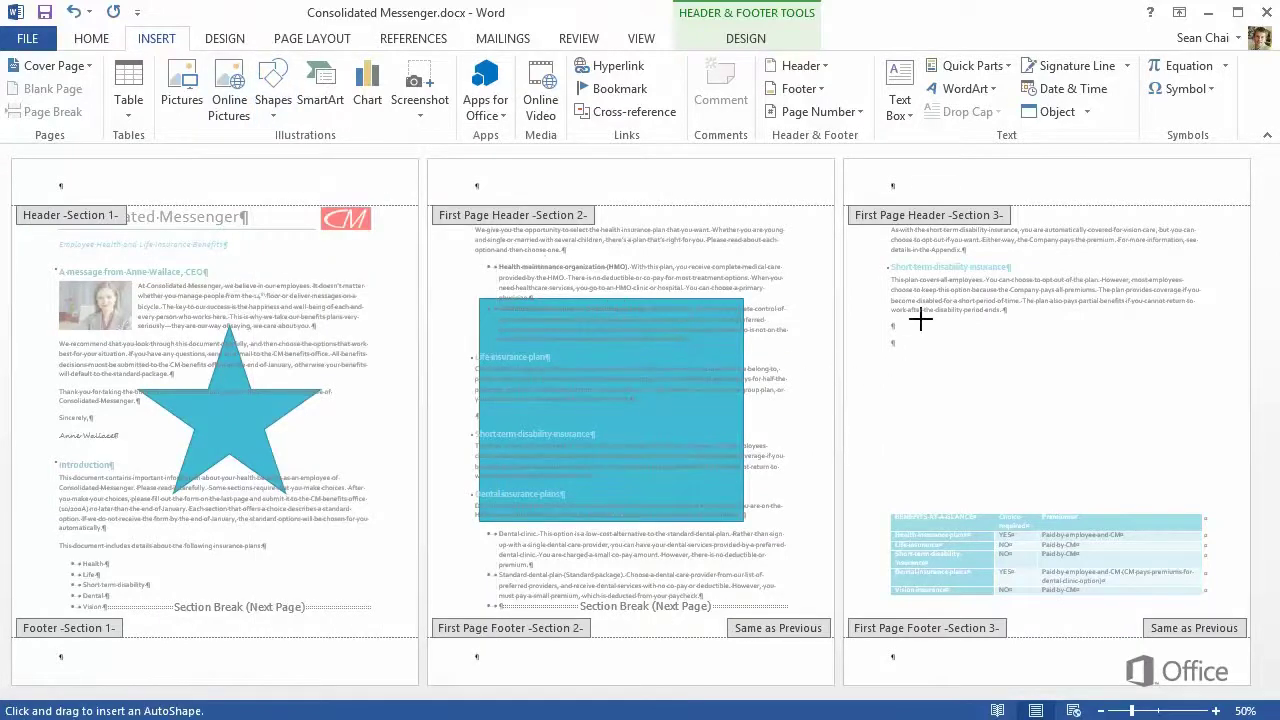
{"action": "mouse_move", "coordinate": [920, 317]}
{"action": "left_mouse_down"}
{"action": "mouse_move", "coordinate": [1140, 520]}
{"action": "mouse_move", "coordinate": [1178, 514]}
{"action": "mouse_move", "coordinate": [1146, 497]}
{"action": "left_mouse_up"}
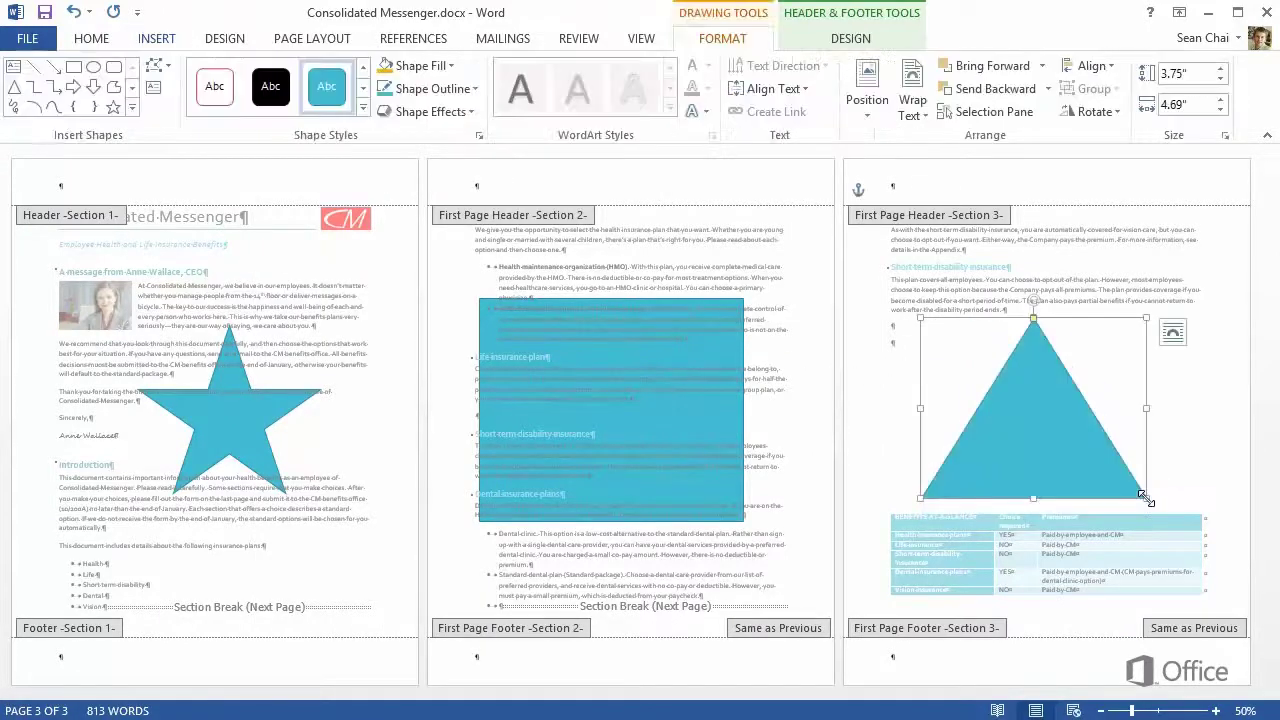
{"action": "left_click", "coordinate": [843, 42]}
{"action": "left_click", "coordinate": [1041, 104]}
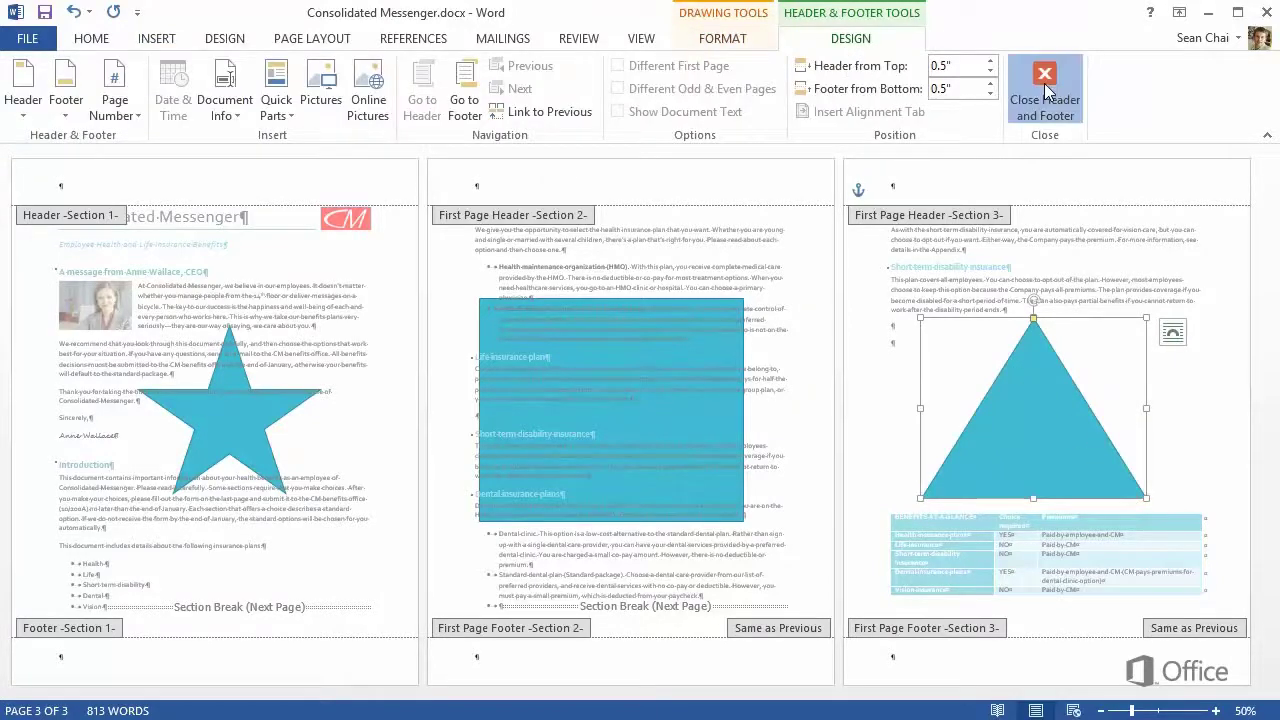